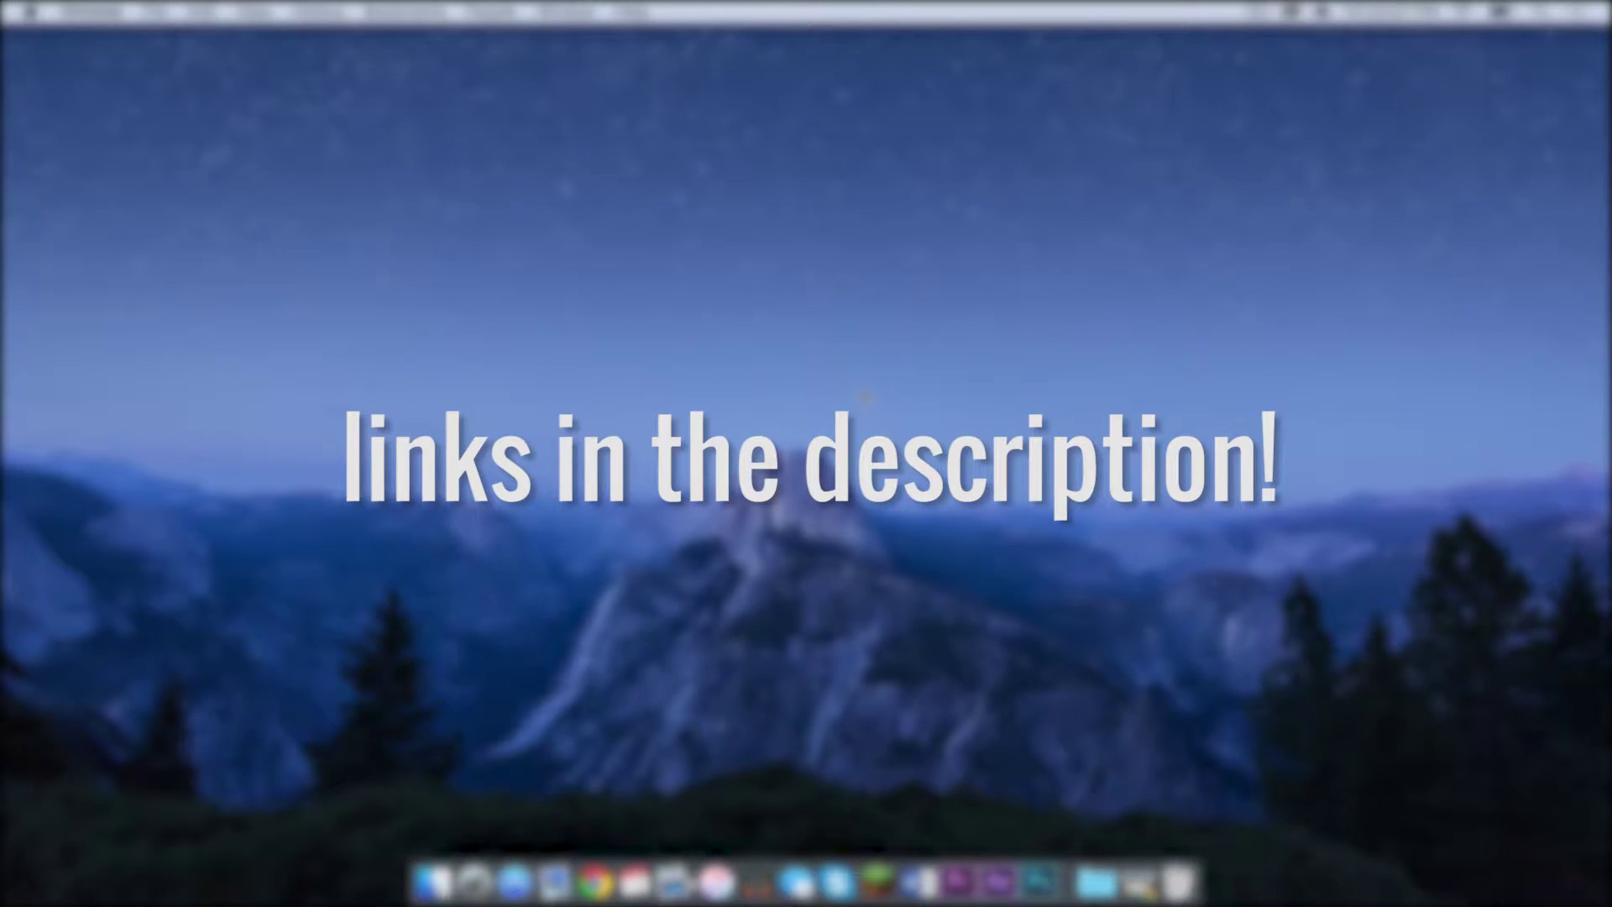
# Restore the Chrome window and scroll the bspkrs' mods thread to the bspkrsCore 1.8 download.
pyautogui.click(1135, 873)
pyautogui.scroll(-2, 984, 622)
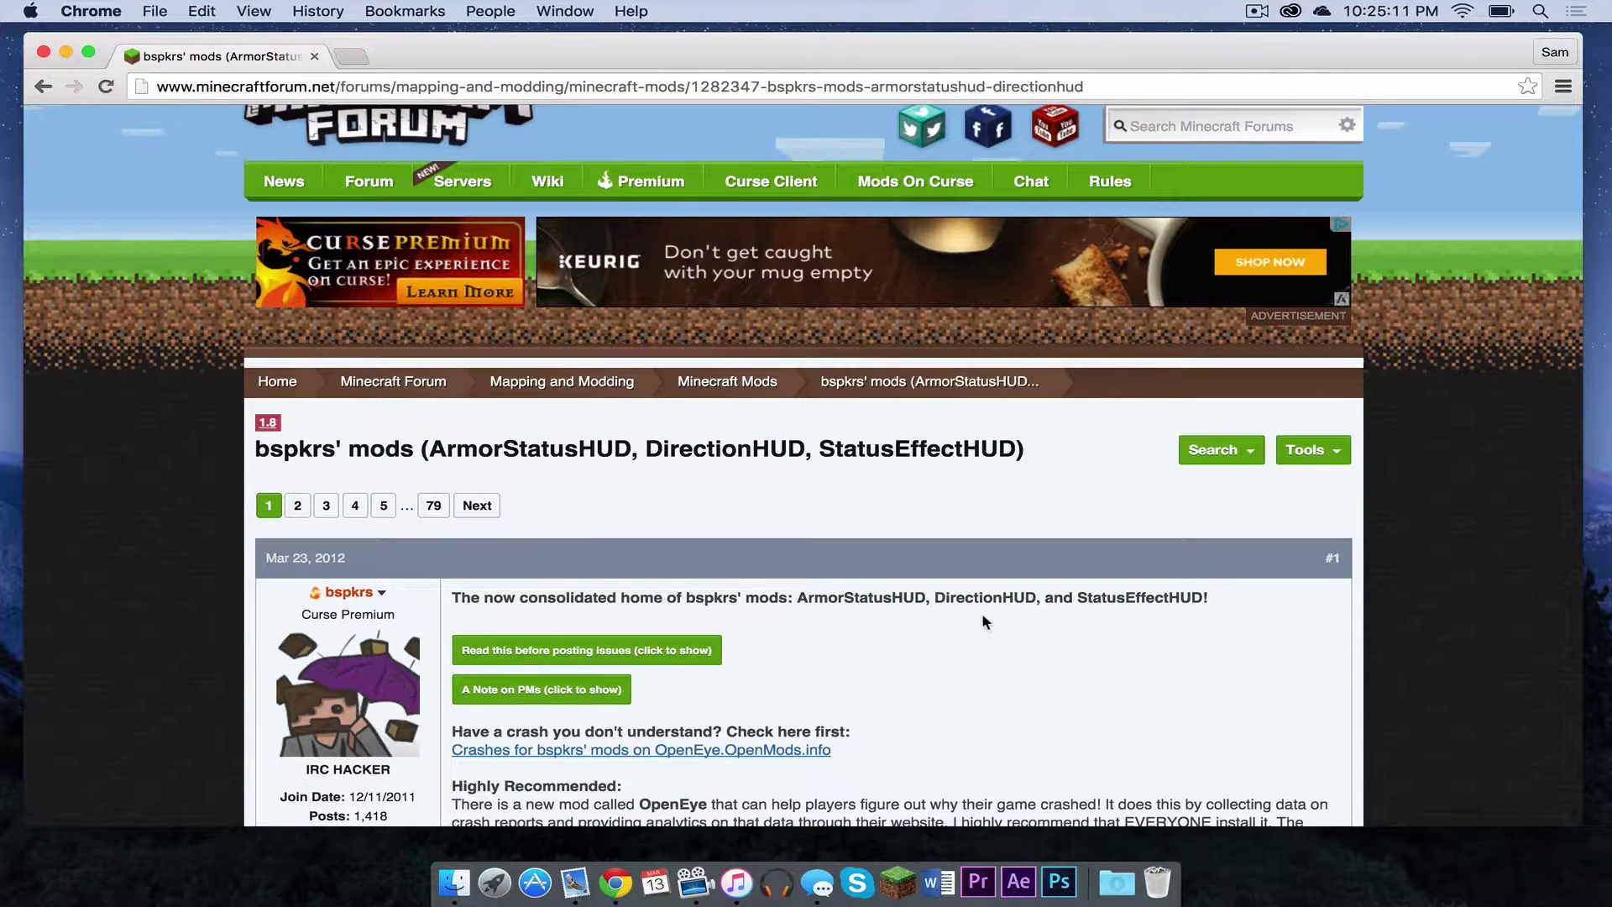
pyautogui.scroll(-3, 982, 616)
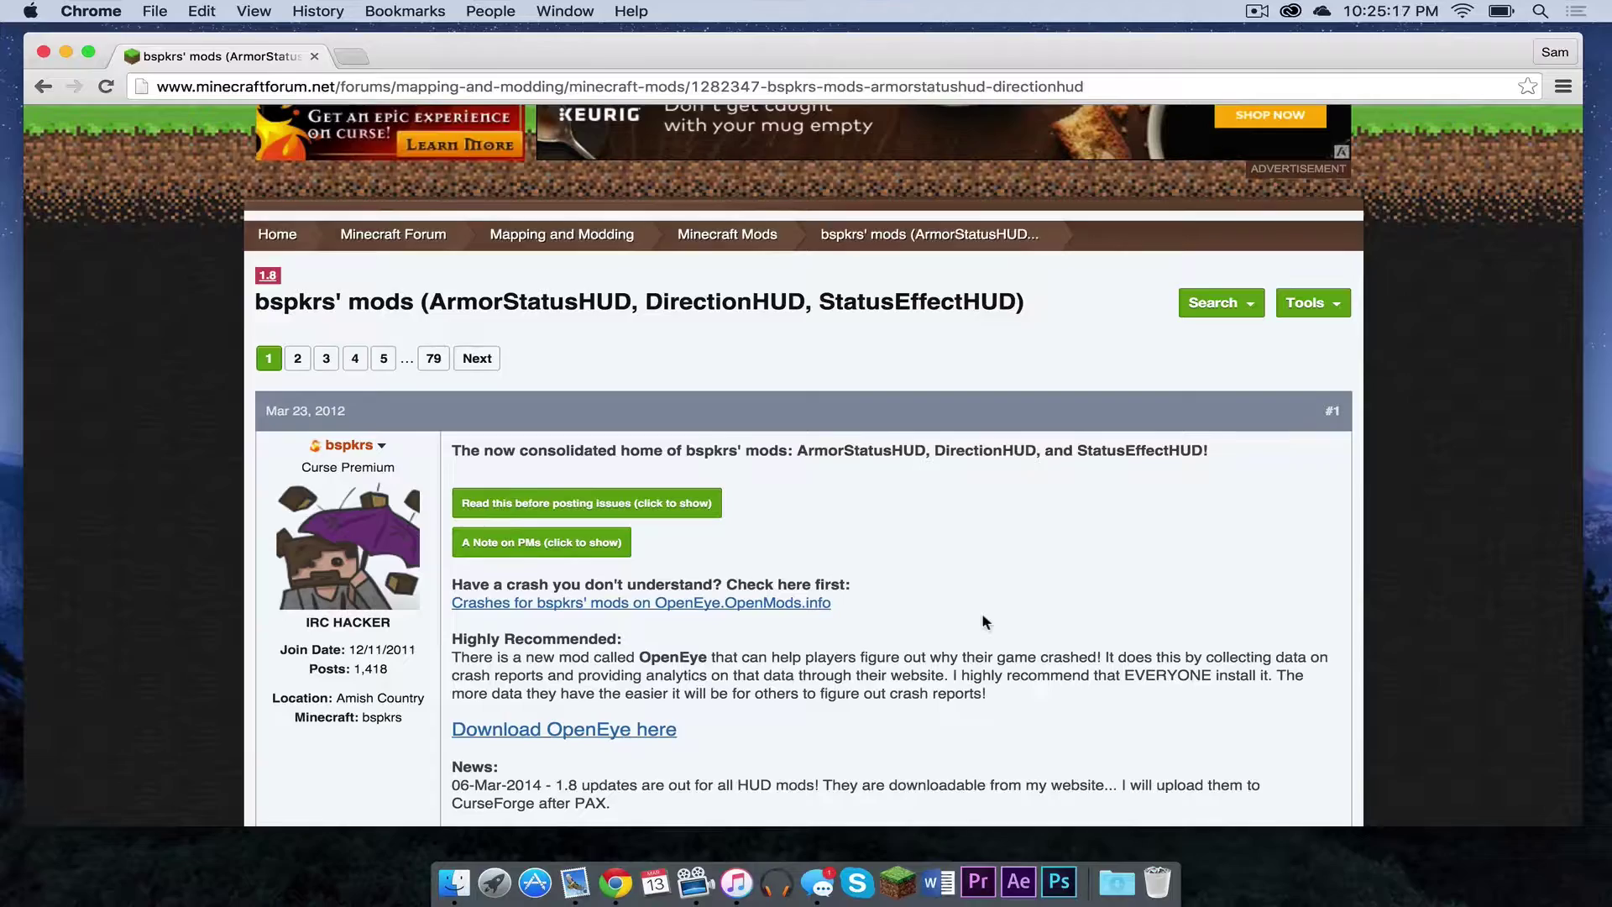
pyautogui.scroll(-20, 983, 615)
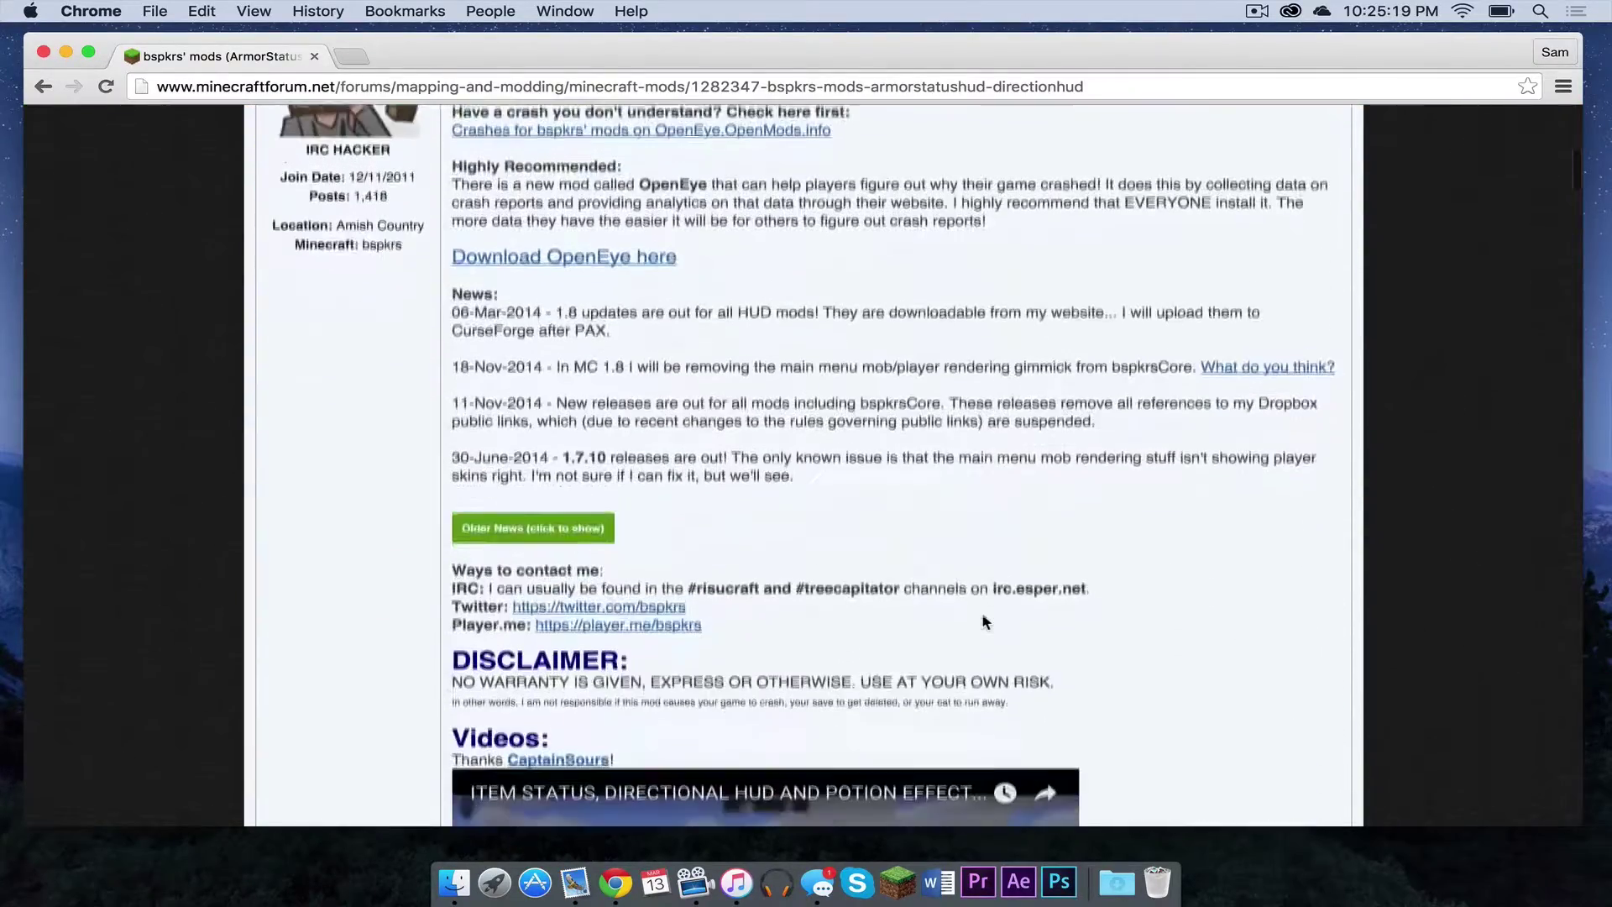
pyautogui.scroll(-15, 986, 622)
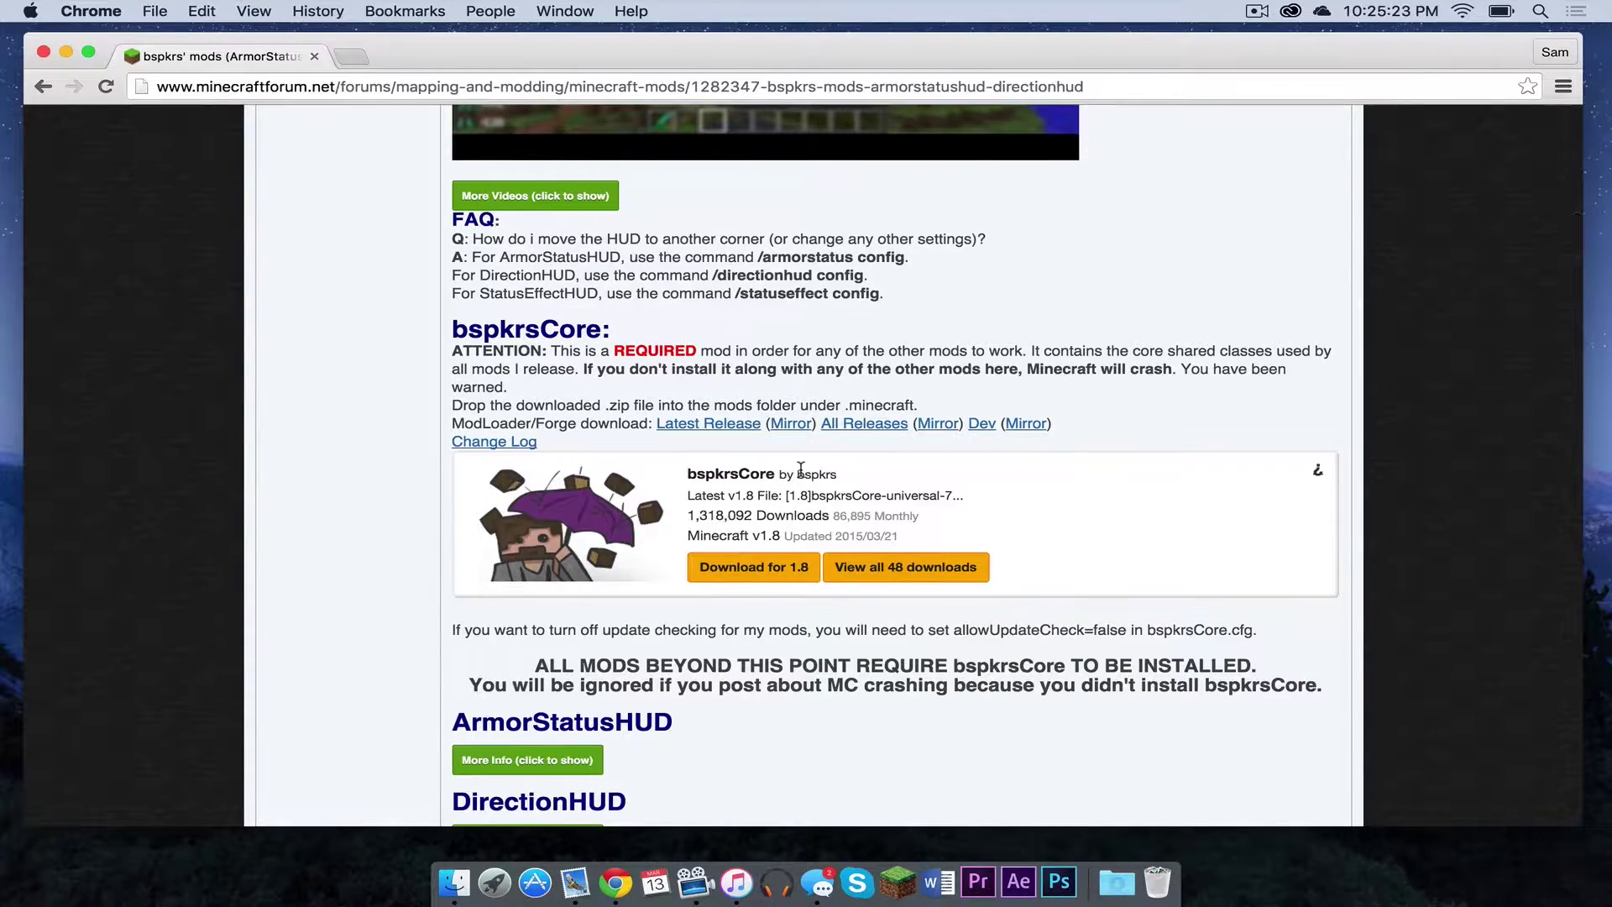
pyautogui.scroll(-7, 801, 469)
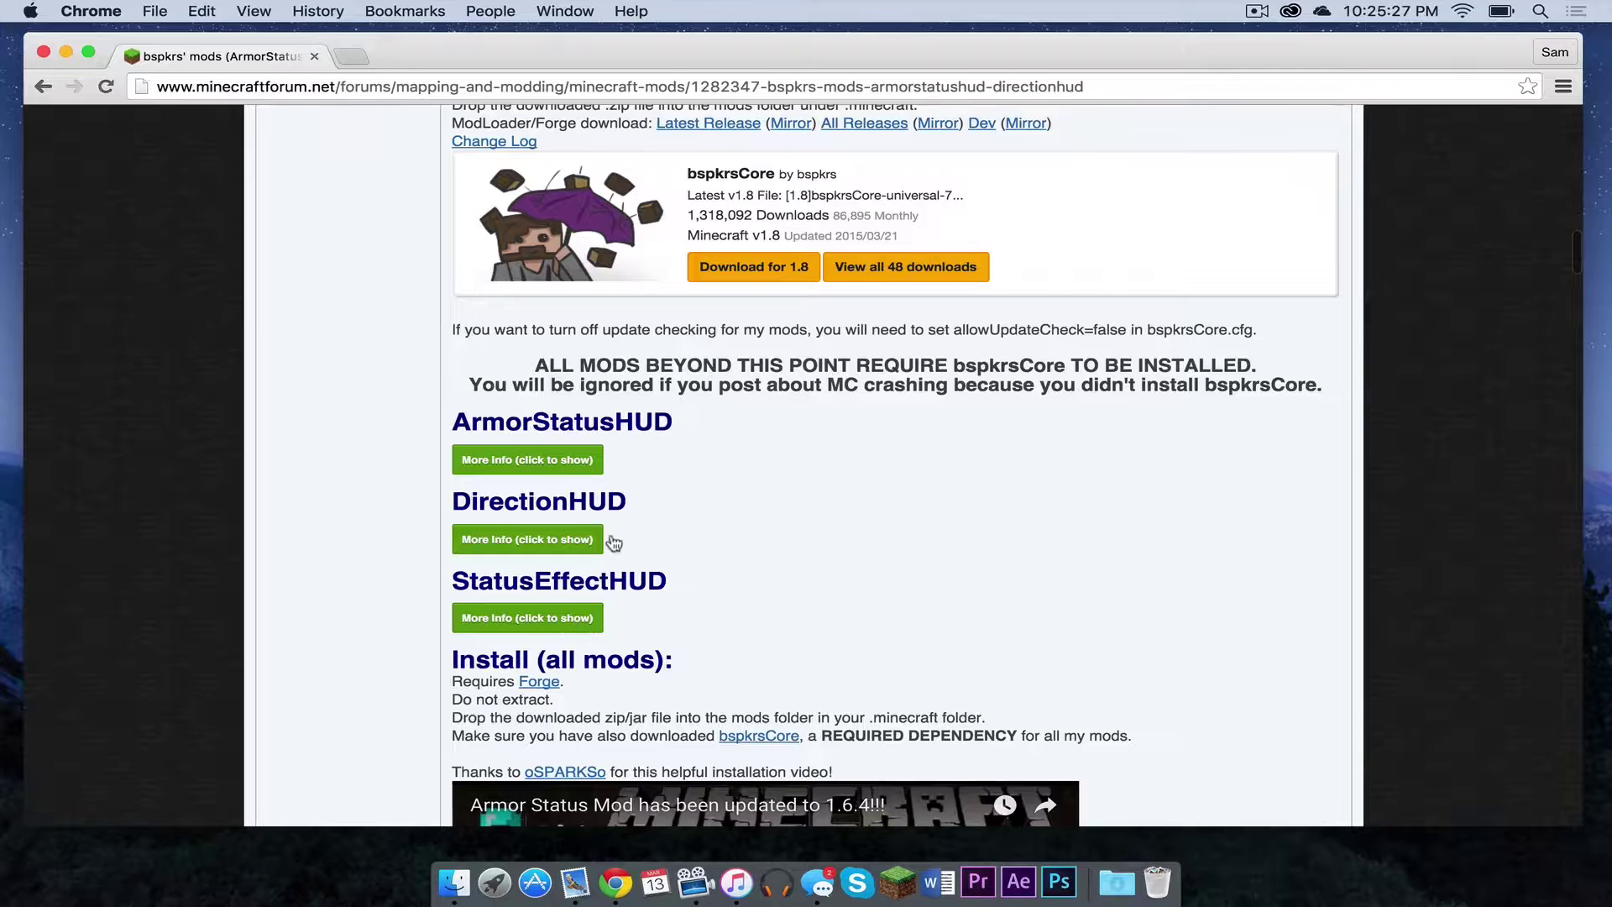
pyautogui.scroll(4, 779, 546)
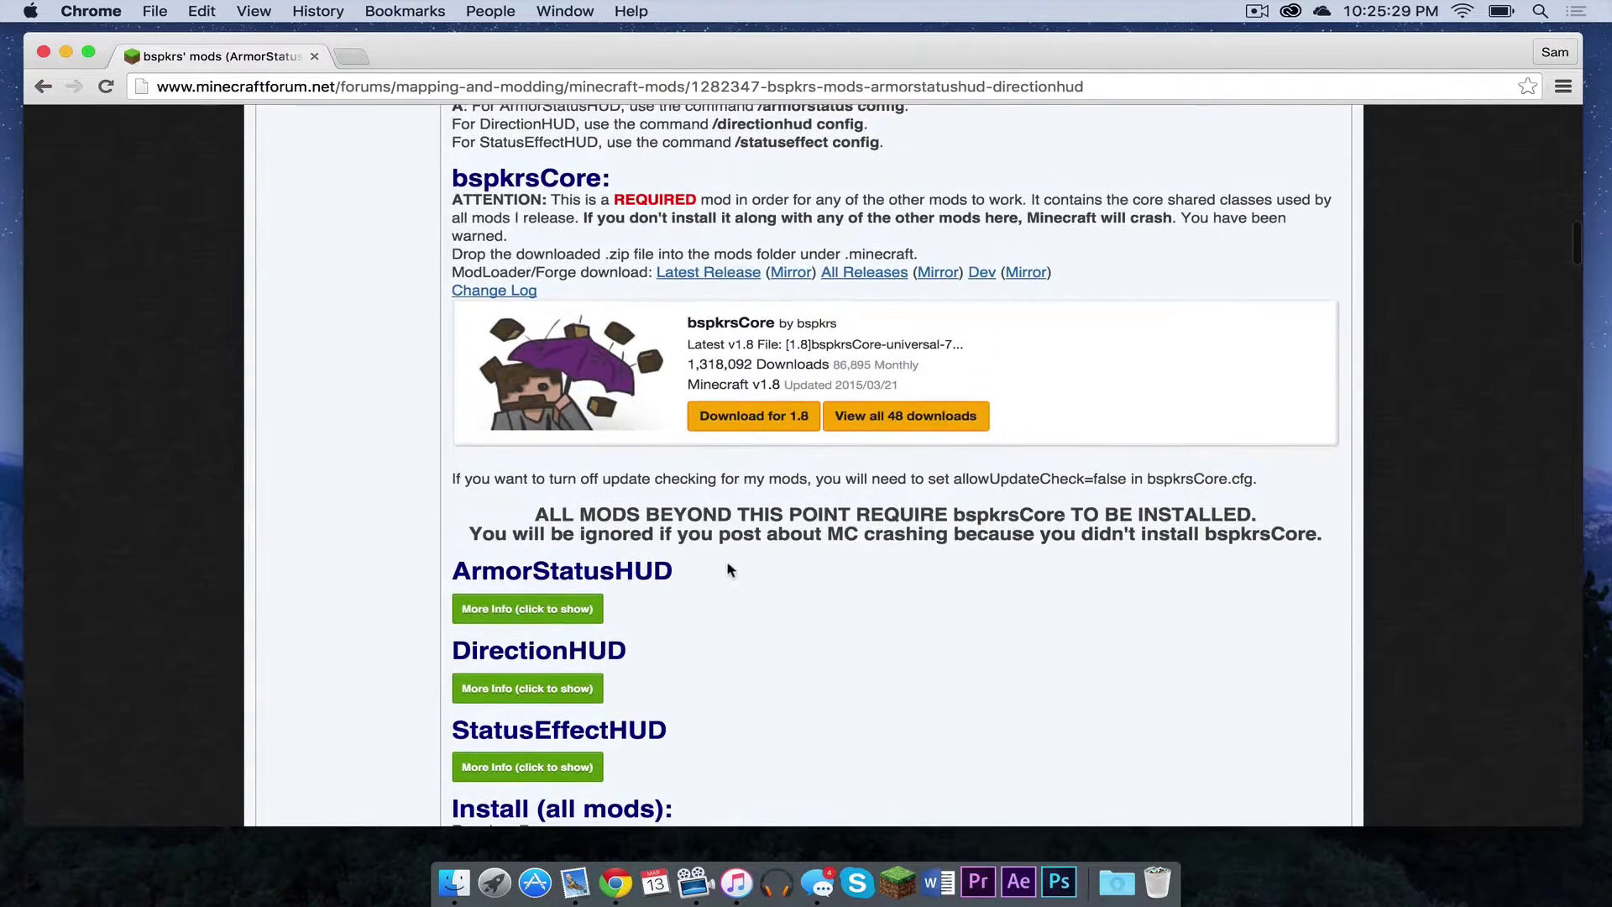
# Download and keep [1.8]bspkrsCore-universal-7.01.jar from Curse, then close the Curse tab.
pyautogui.rightClick(749, 414)
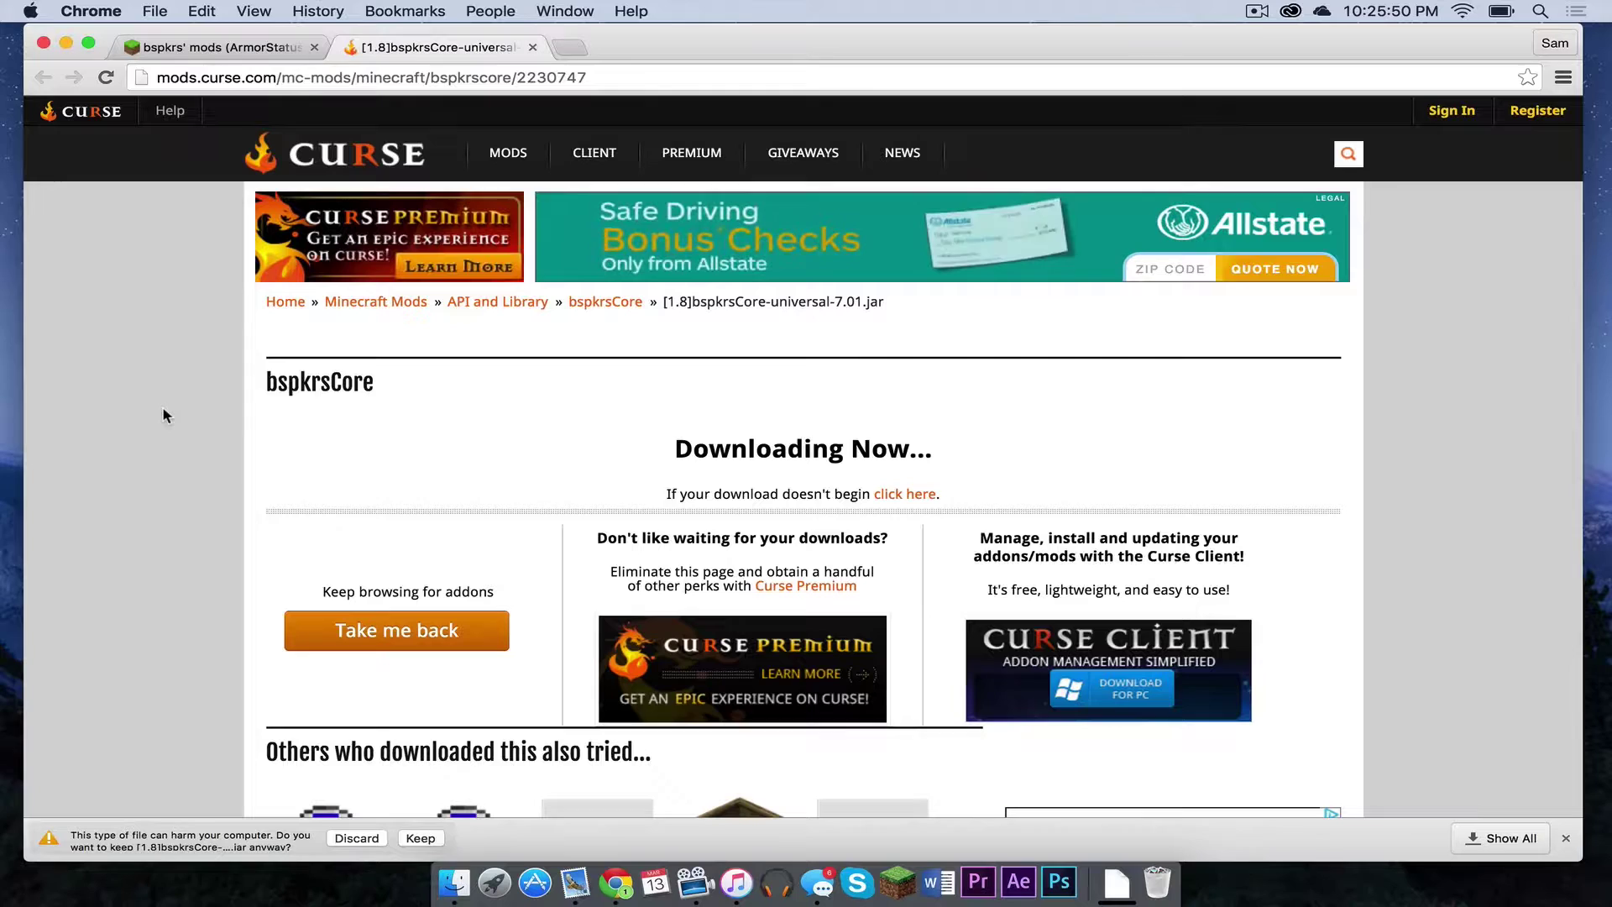
pyautogui.click(421, 838)
pyautogui.click(533, 48)
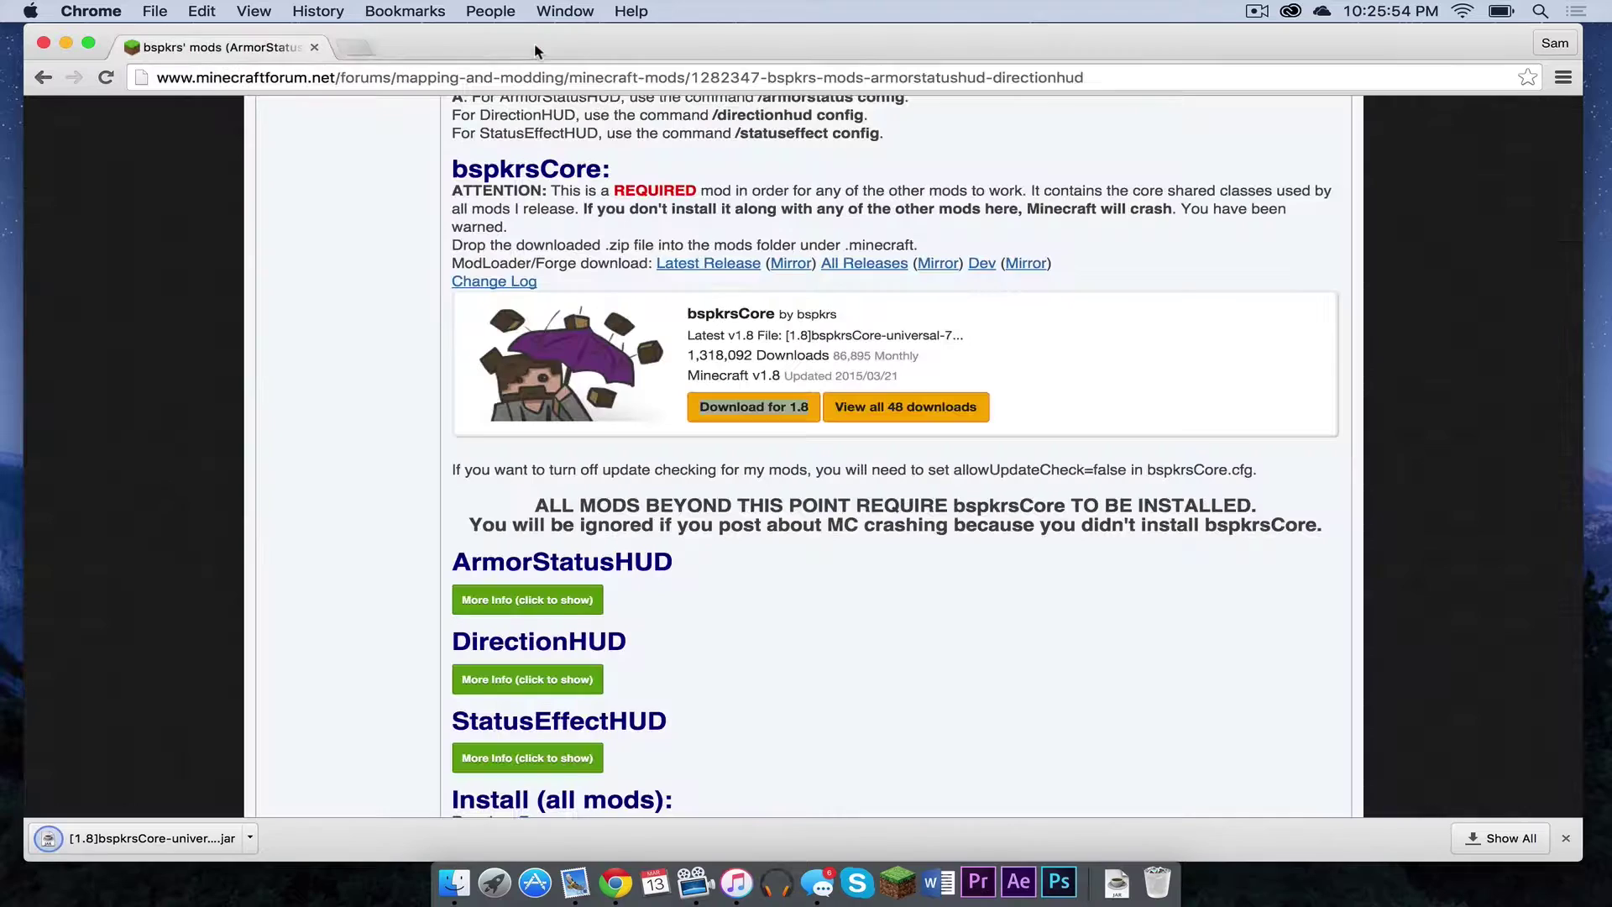
# Expand ArmorStatusHUD's details and download its 1.8 client jar in a new tab, keeping the file.
pyautogui.scroll(-5, 702, 547)
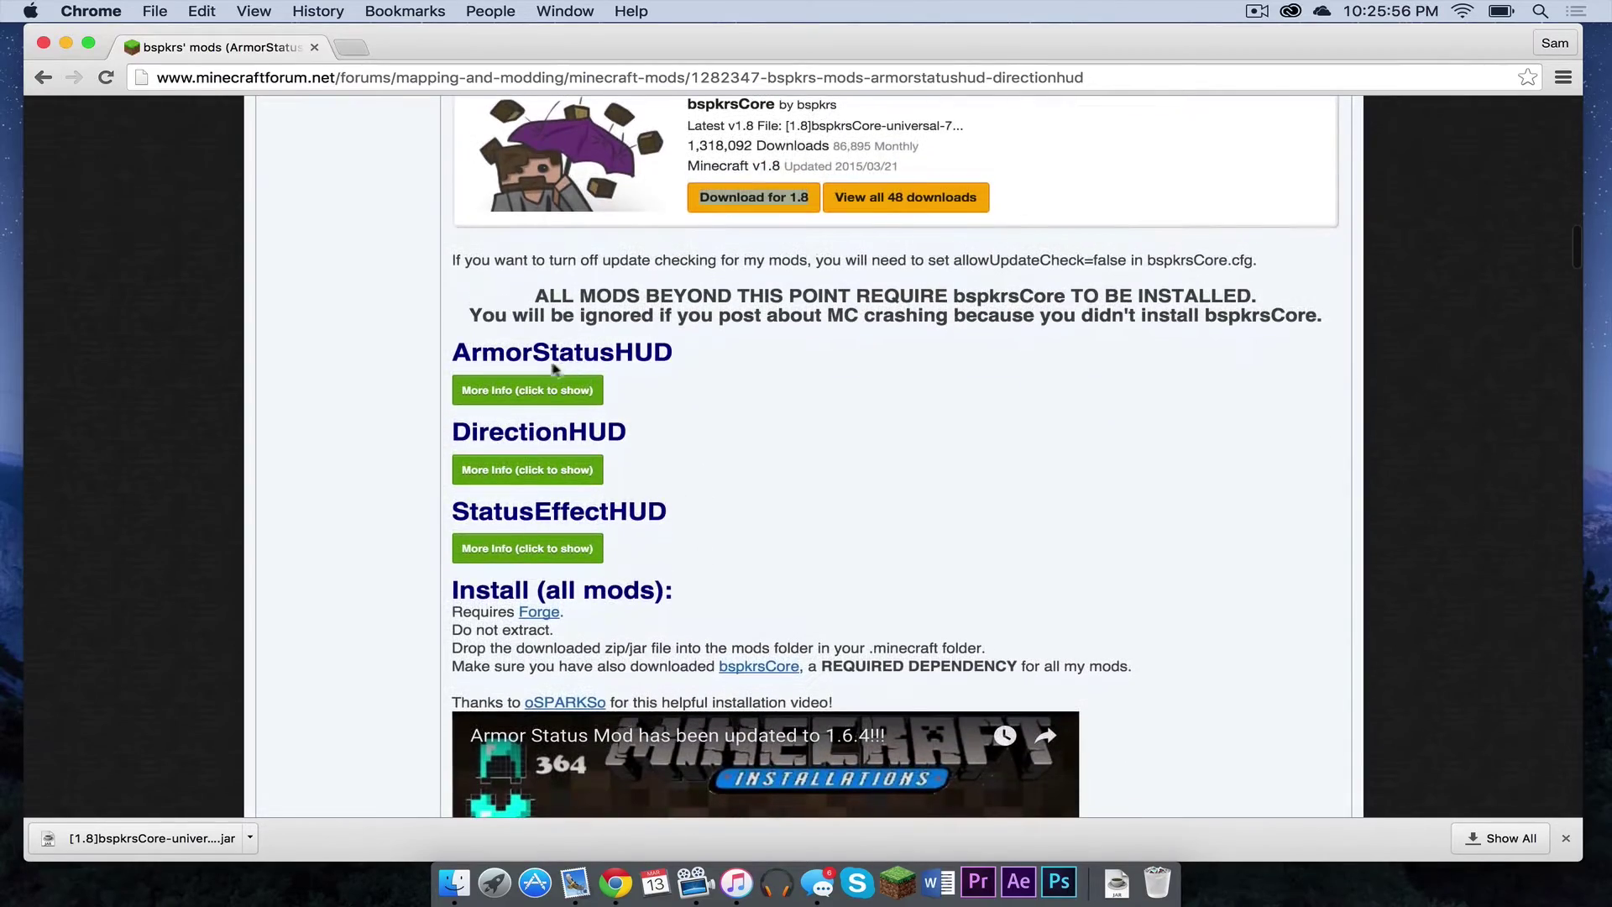
pyautogui.click(537, 390)
pyautogui.scroll(-3, 796, 510)
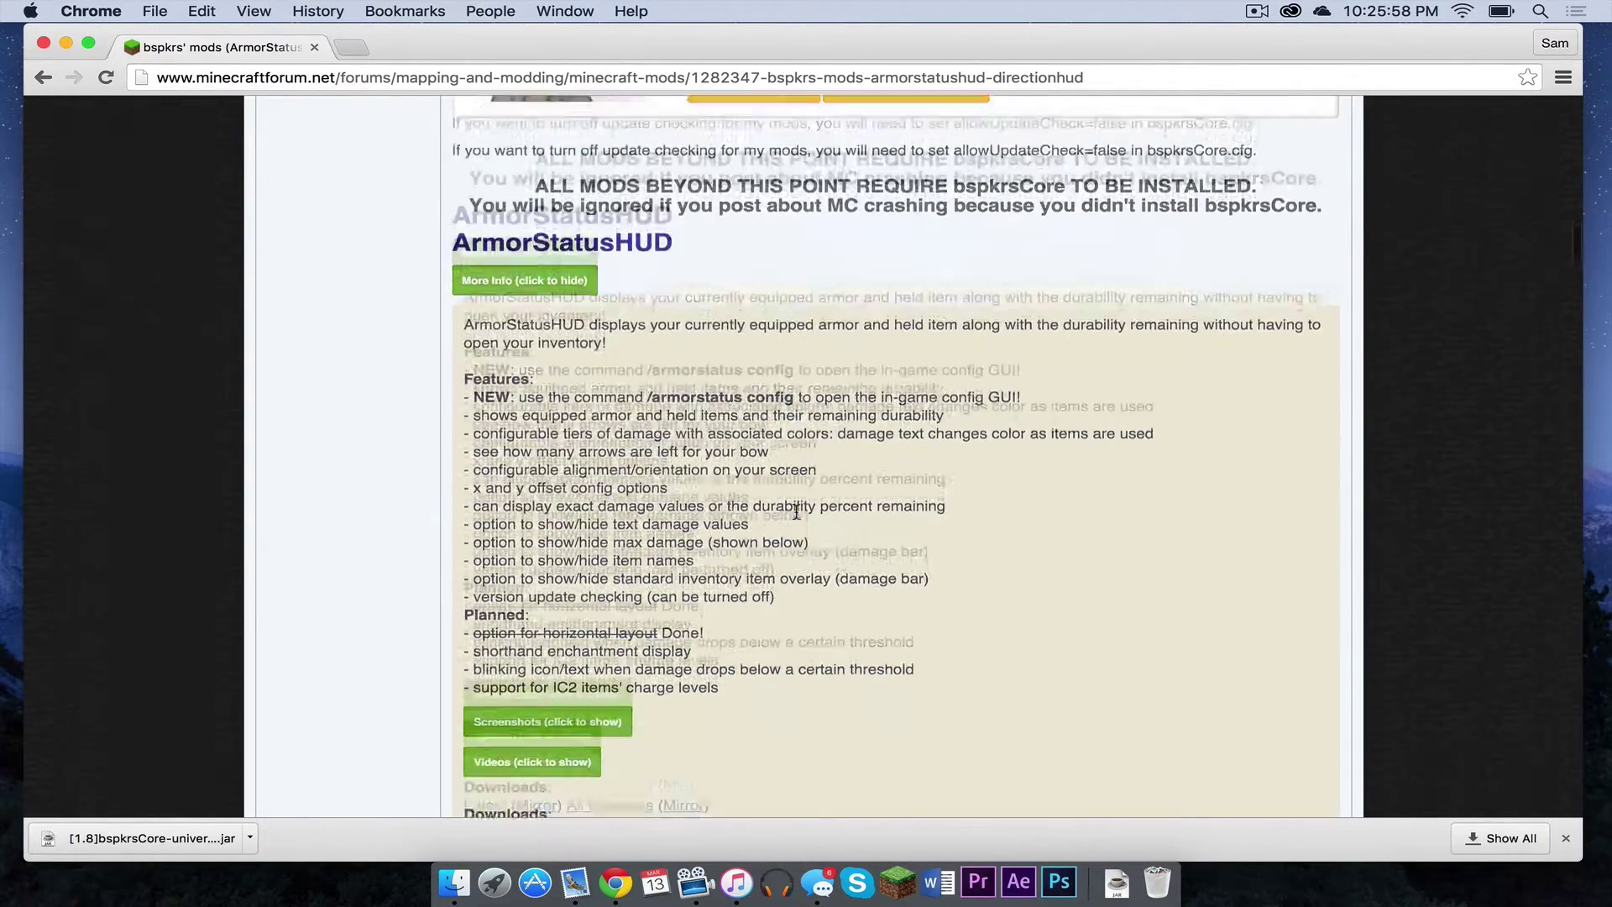
pyautogui.scroll(-5, 796, 511)
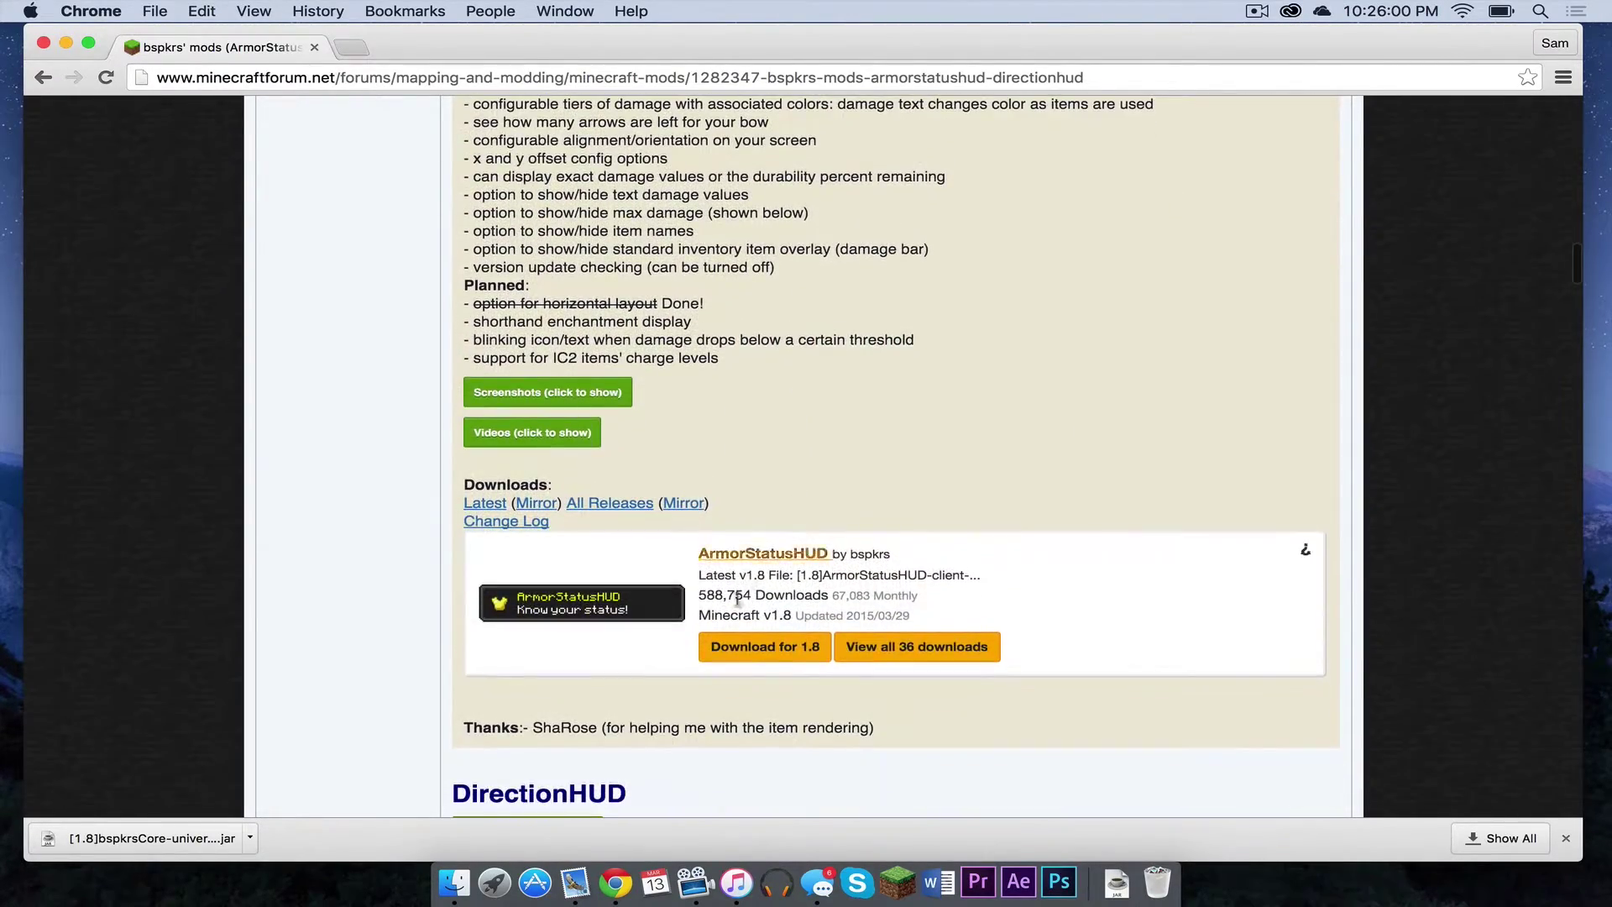
pyautogui.rightClick(781, 651)
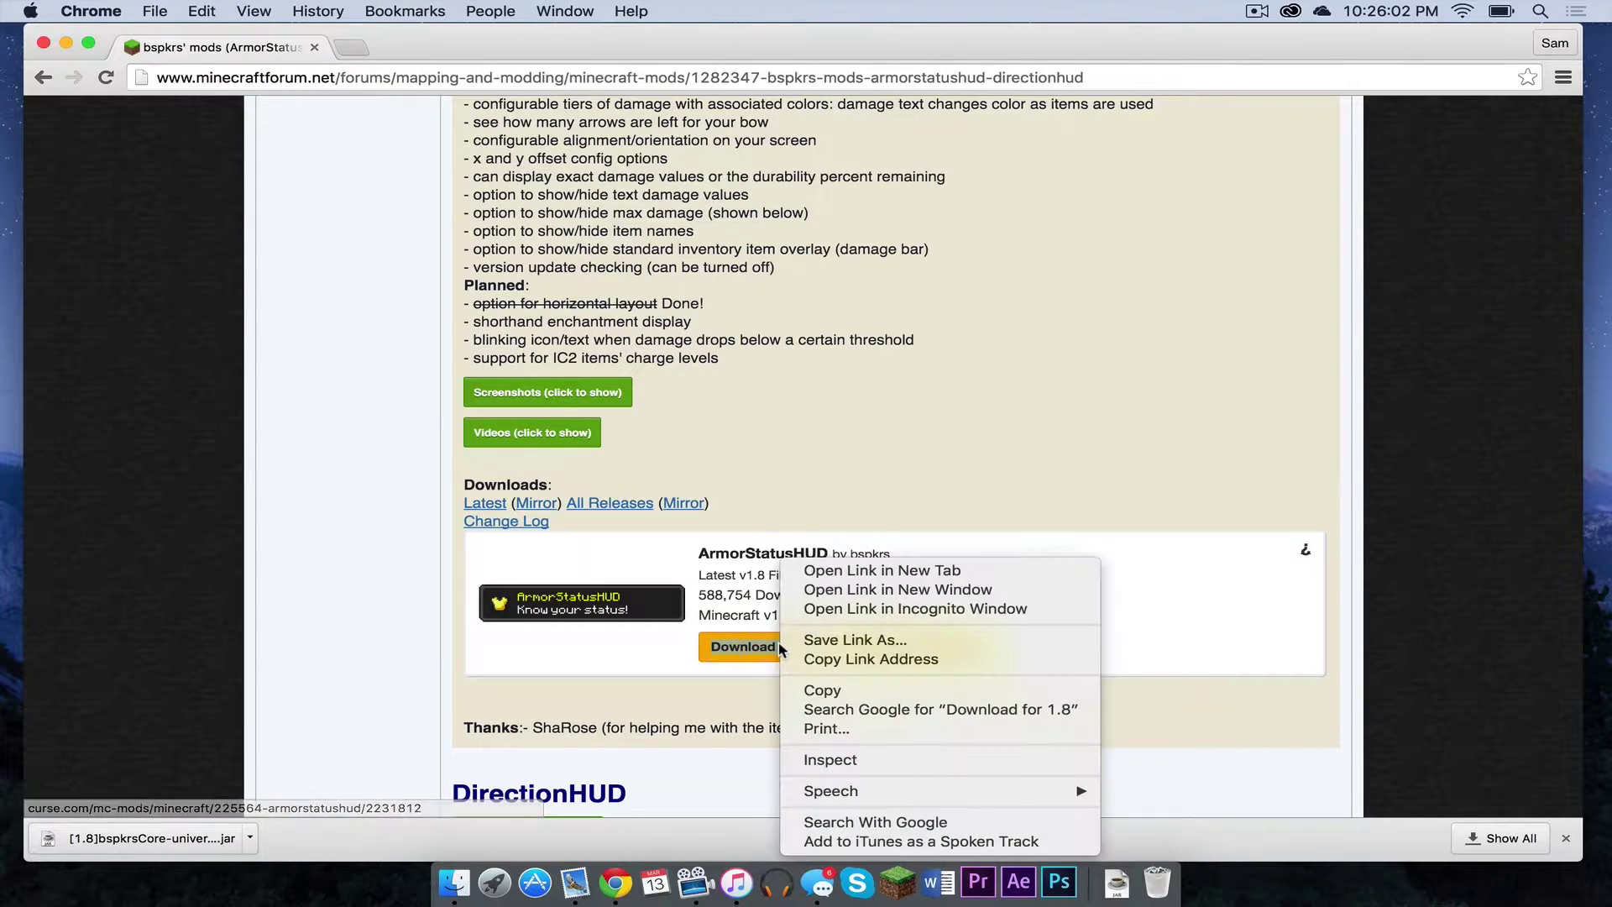
pyautogui.click(885, 570)
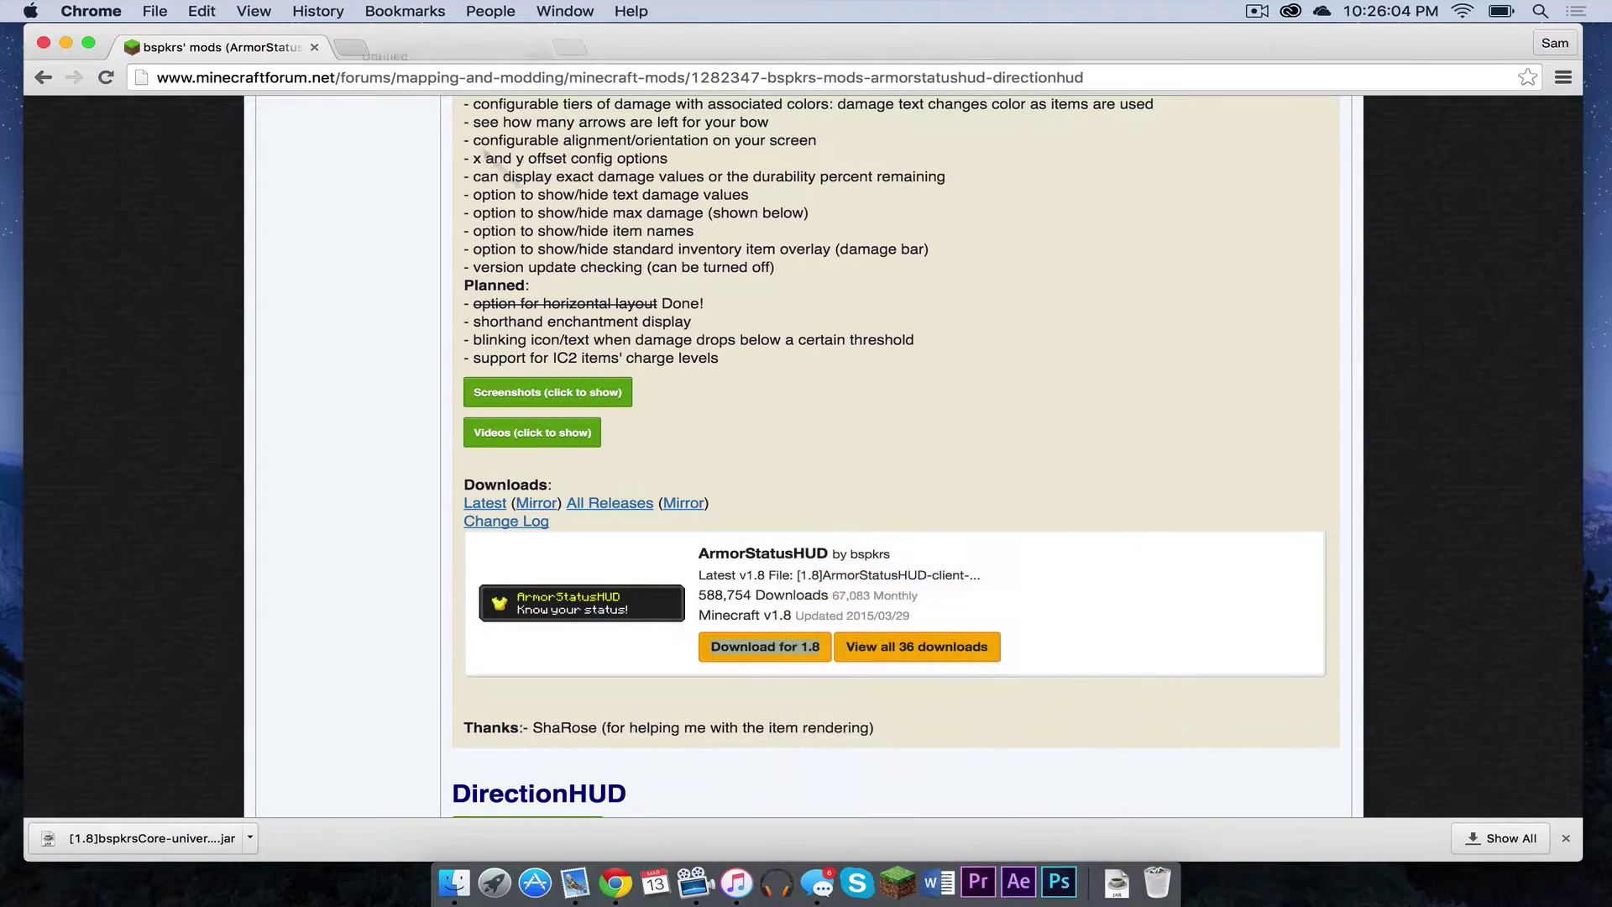
pyautogui.hotkey('ctrl', 'Tab')
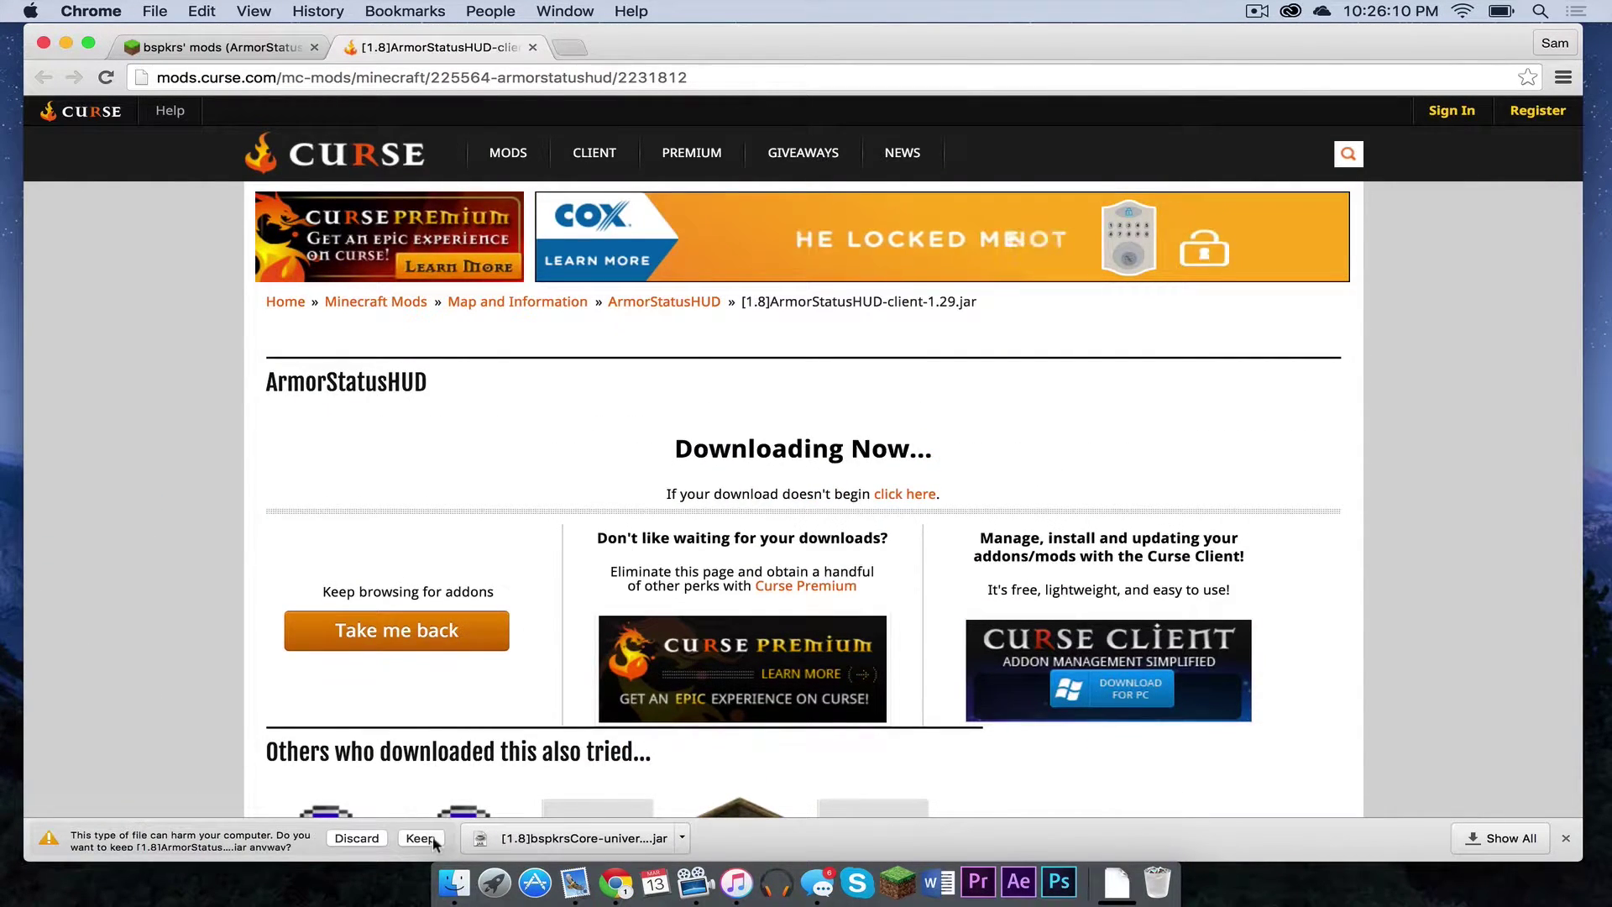
pyautogui.click(422, 838)
# Back on the forum thread, collapse the ArmorStatusHUD details and expand DirectionHUD's.
pyautogui.click(216, 51)
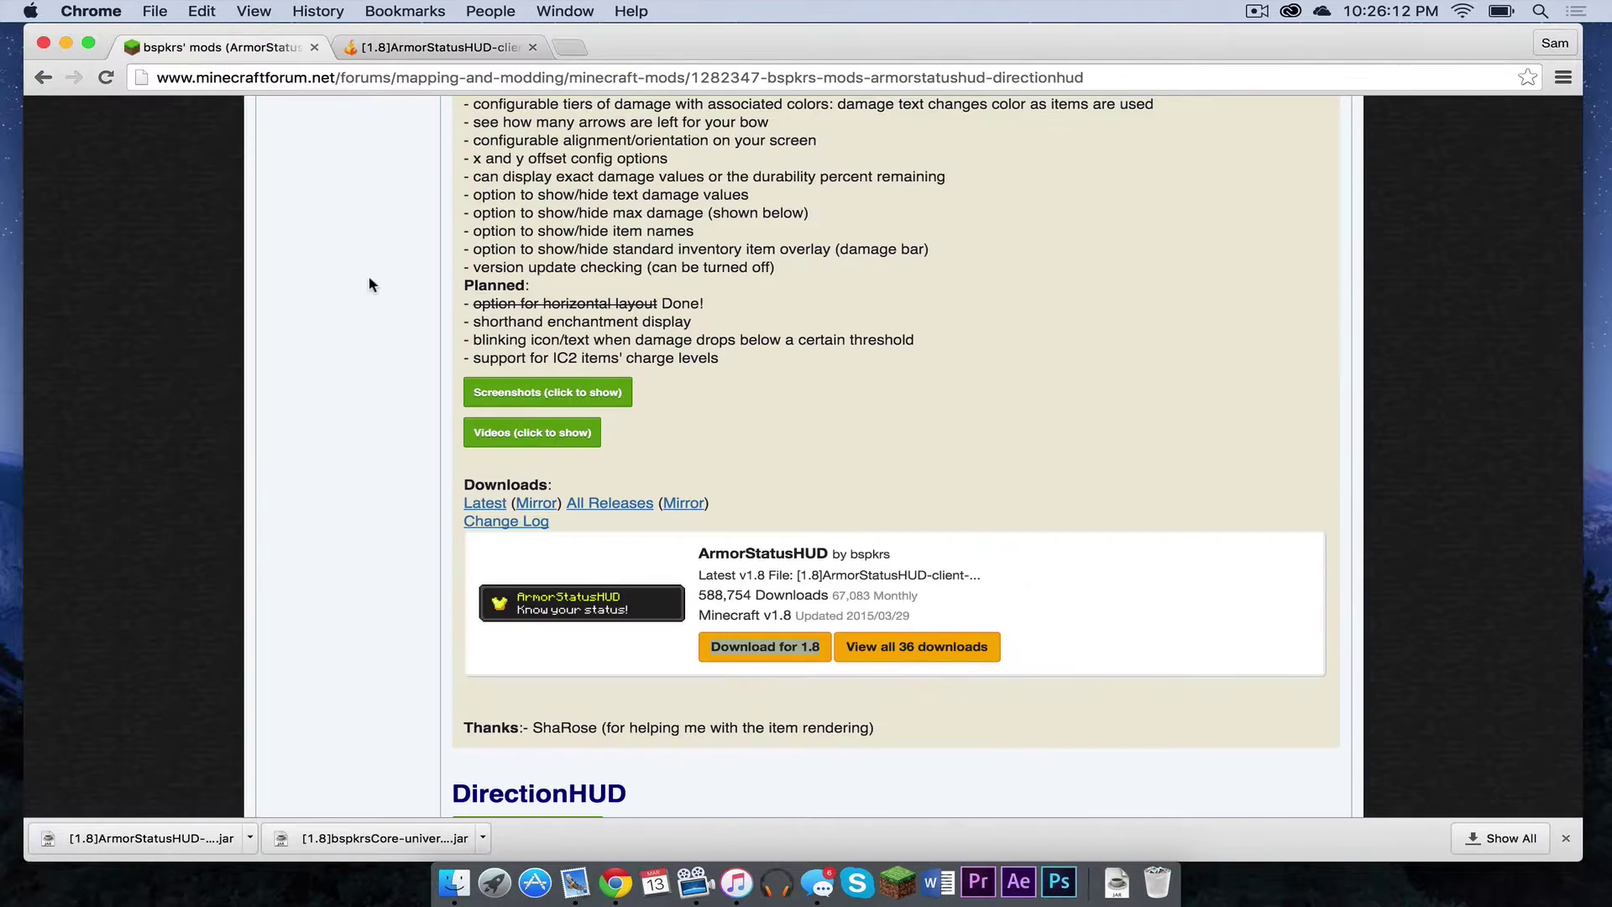
pyautogui.scroll(10, 370, 276)
pyautogui.click(508, 397)
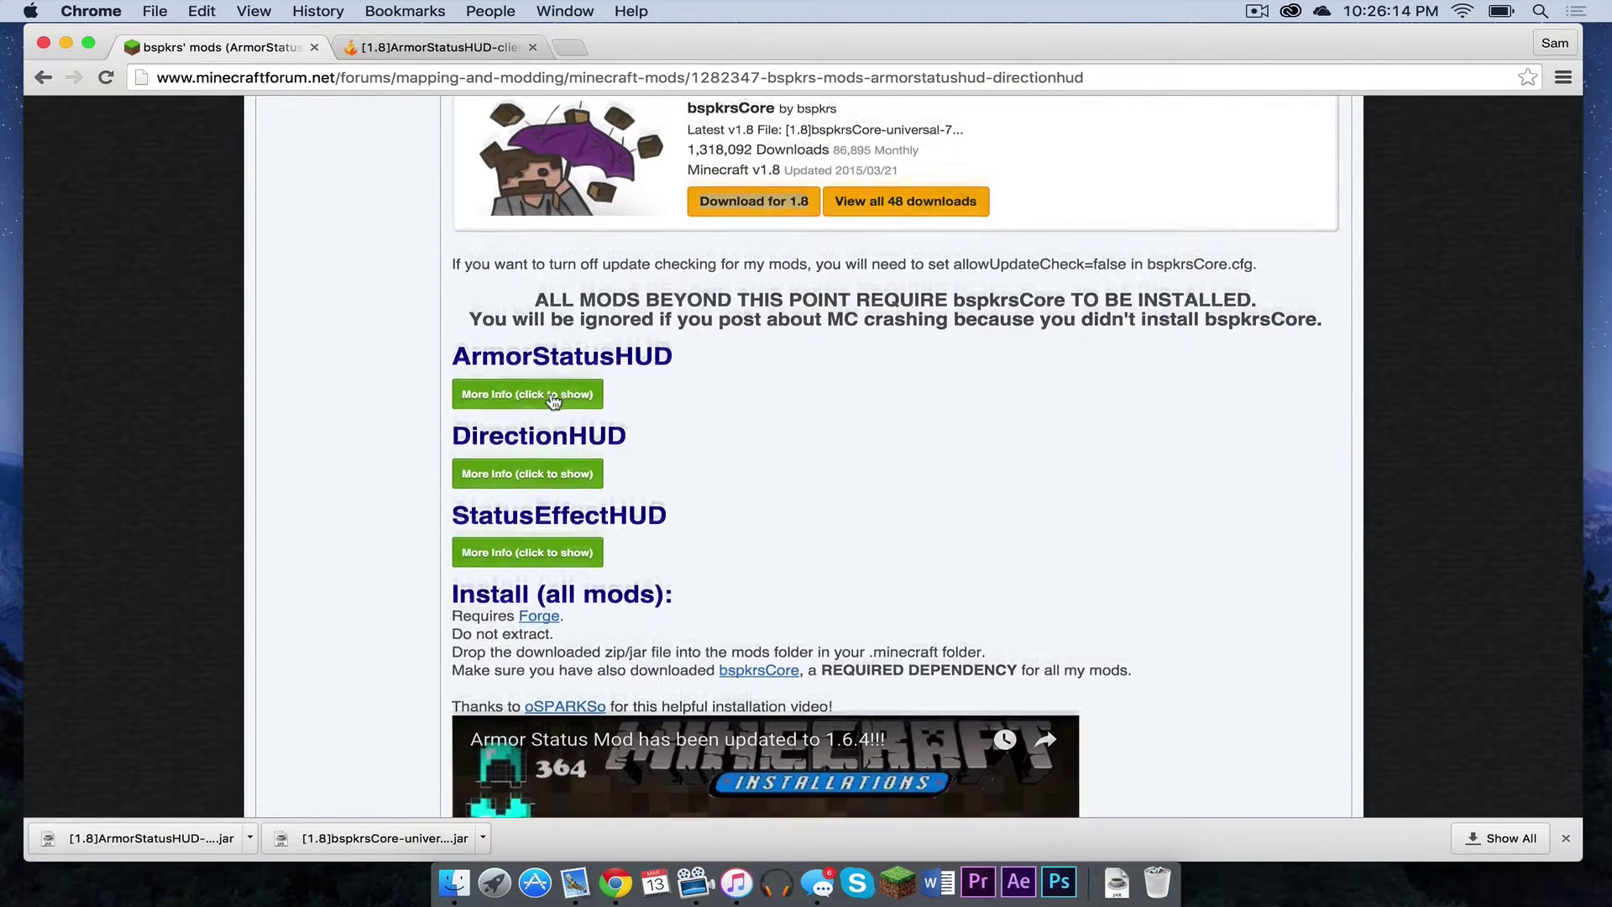
pyautogui.scroll(-3, 508, 395)
pyautogui.click(510, 337)
# Download and keep [1.8]DirectionHUD-client-1.24.jar from a new tab, then close that tab.
pyautogui.scroll(-20, 605, 437)
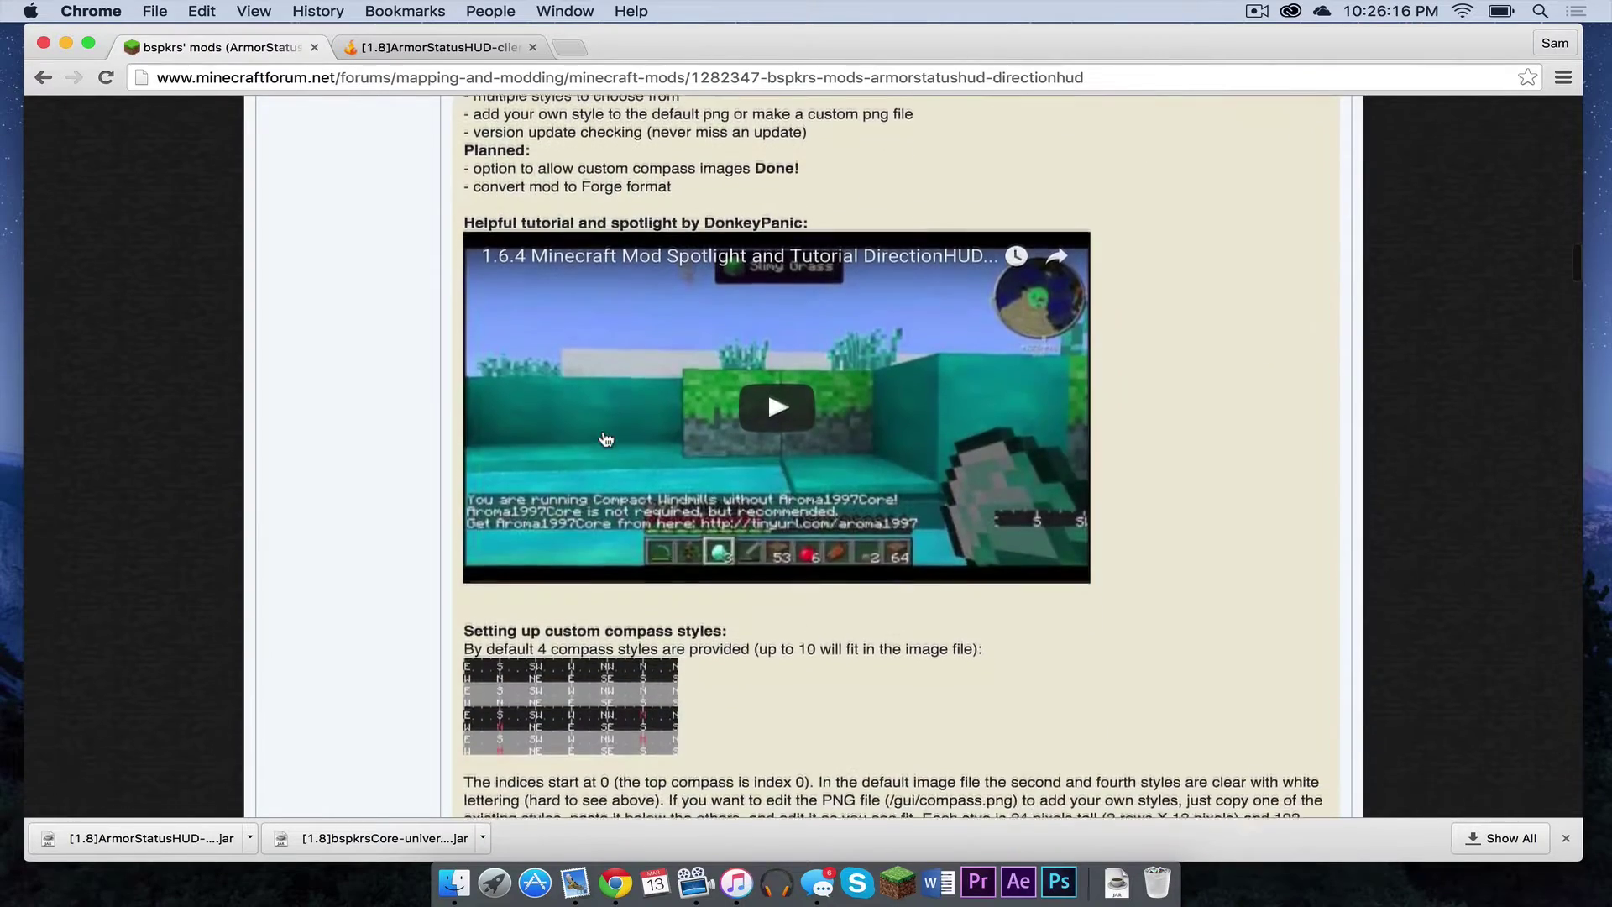
pyautogui.rightClick(781, 458)
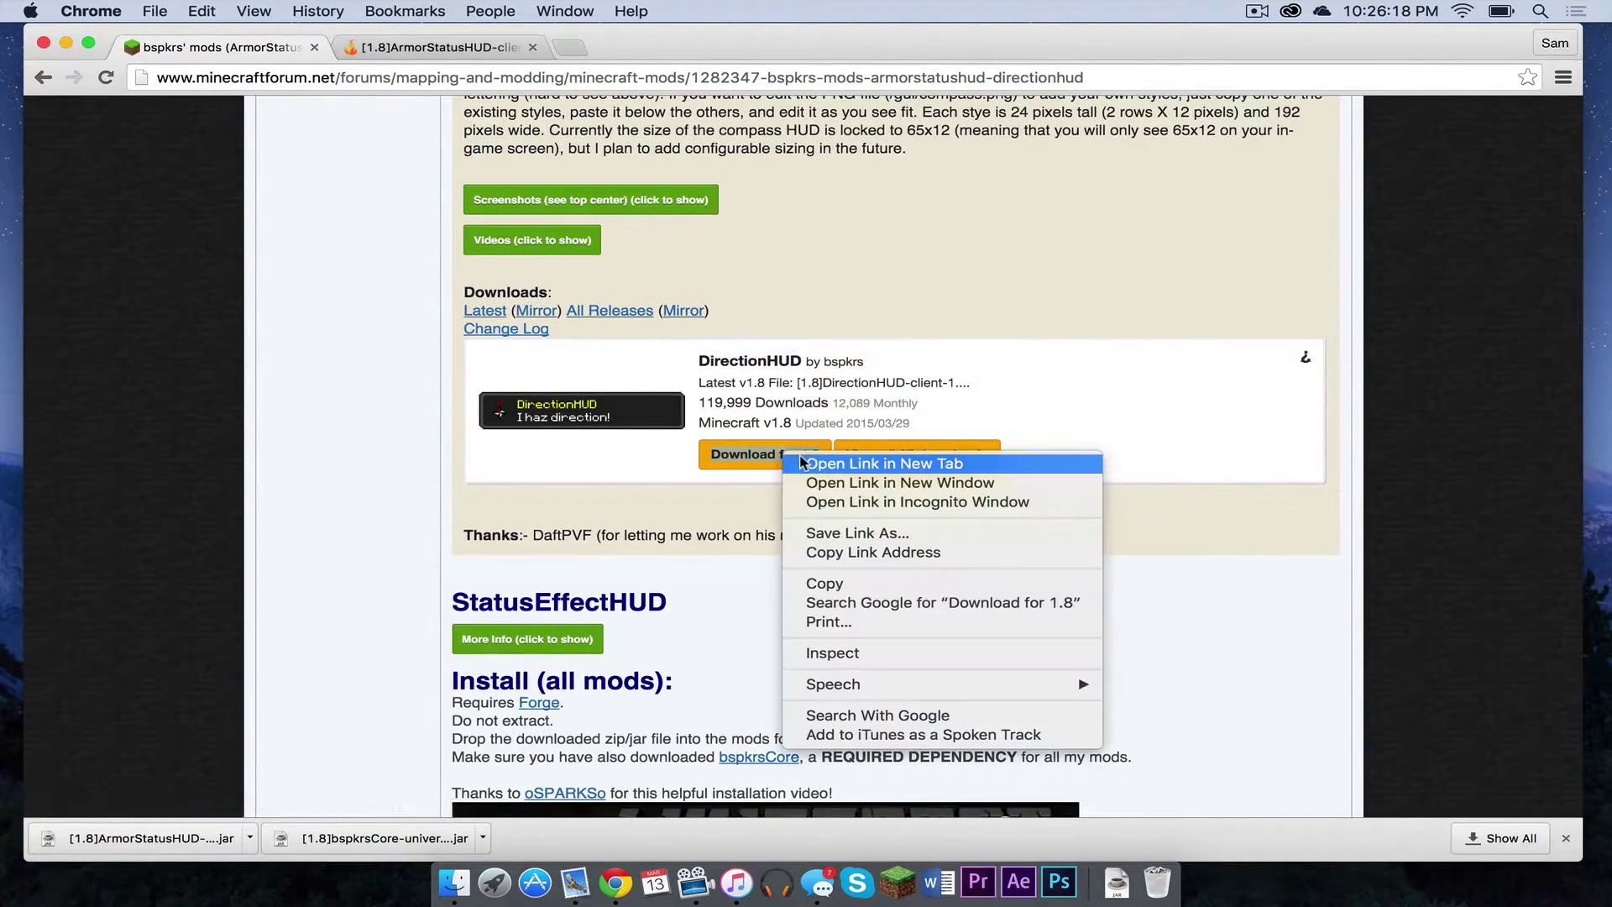
pyautogui.click(840, 463)
pyautogui.click(625, 49)
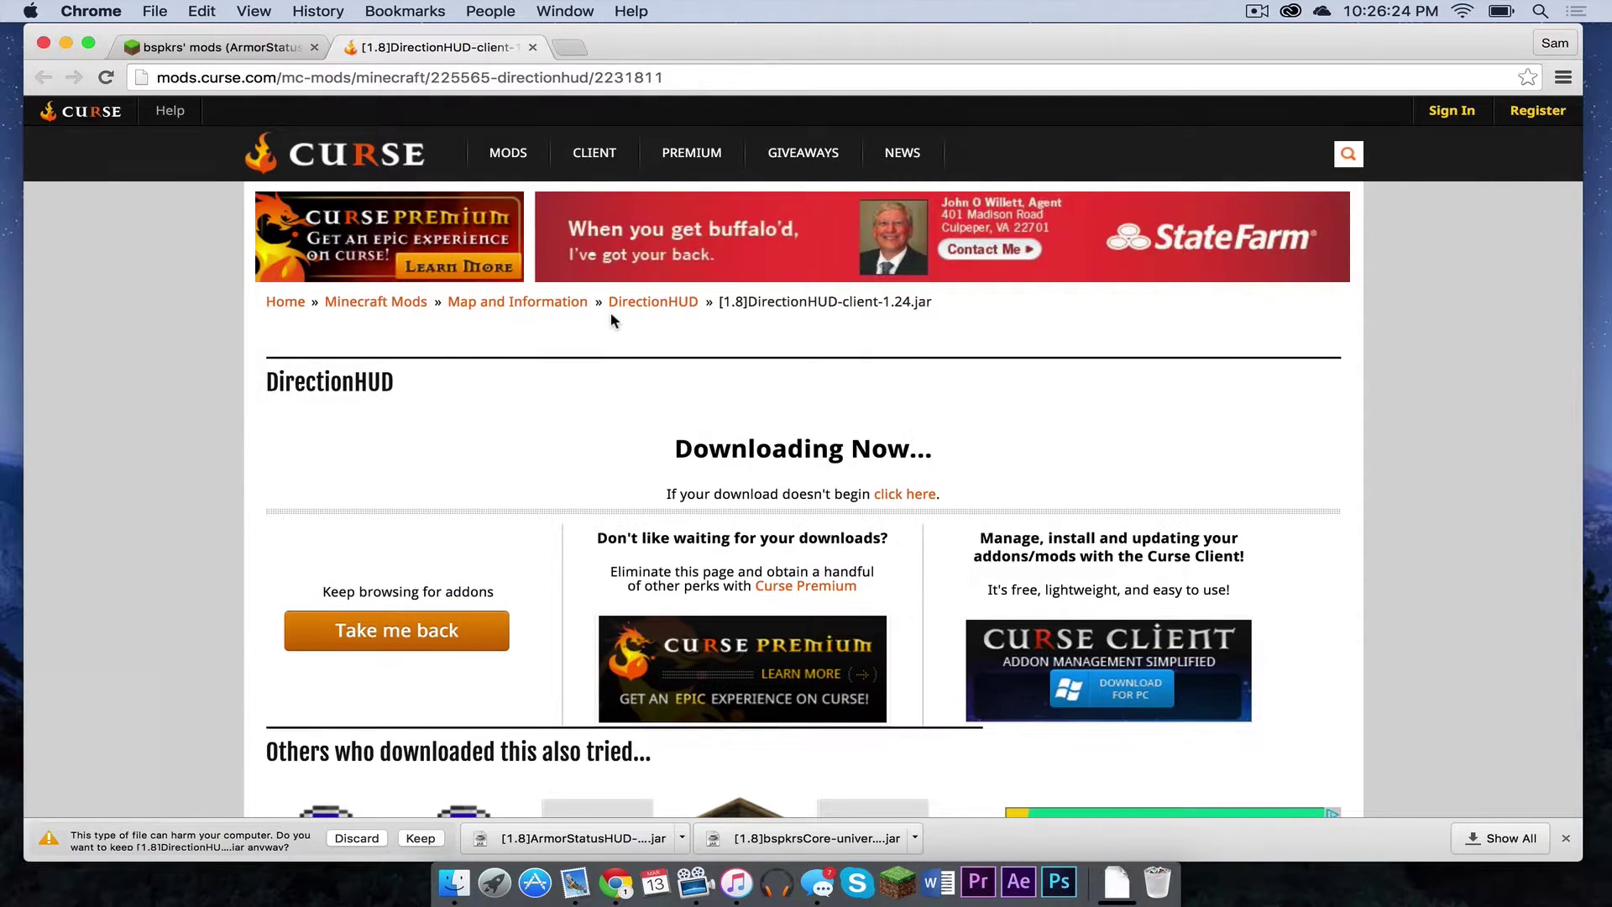
pyautogui.click(420, 839)
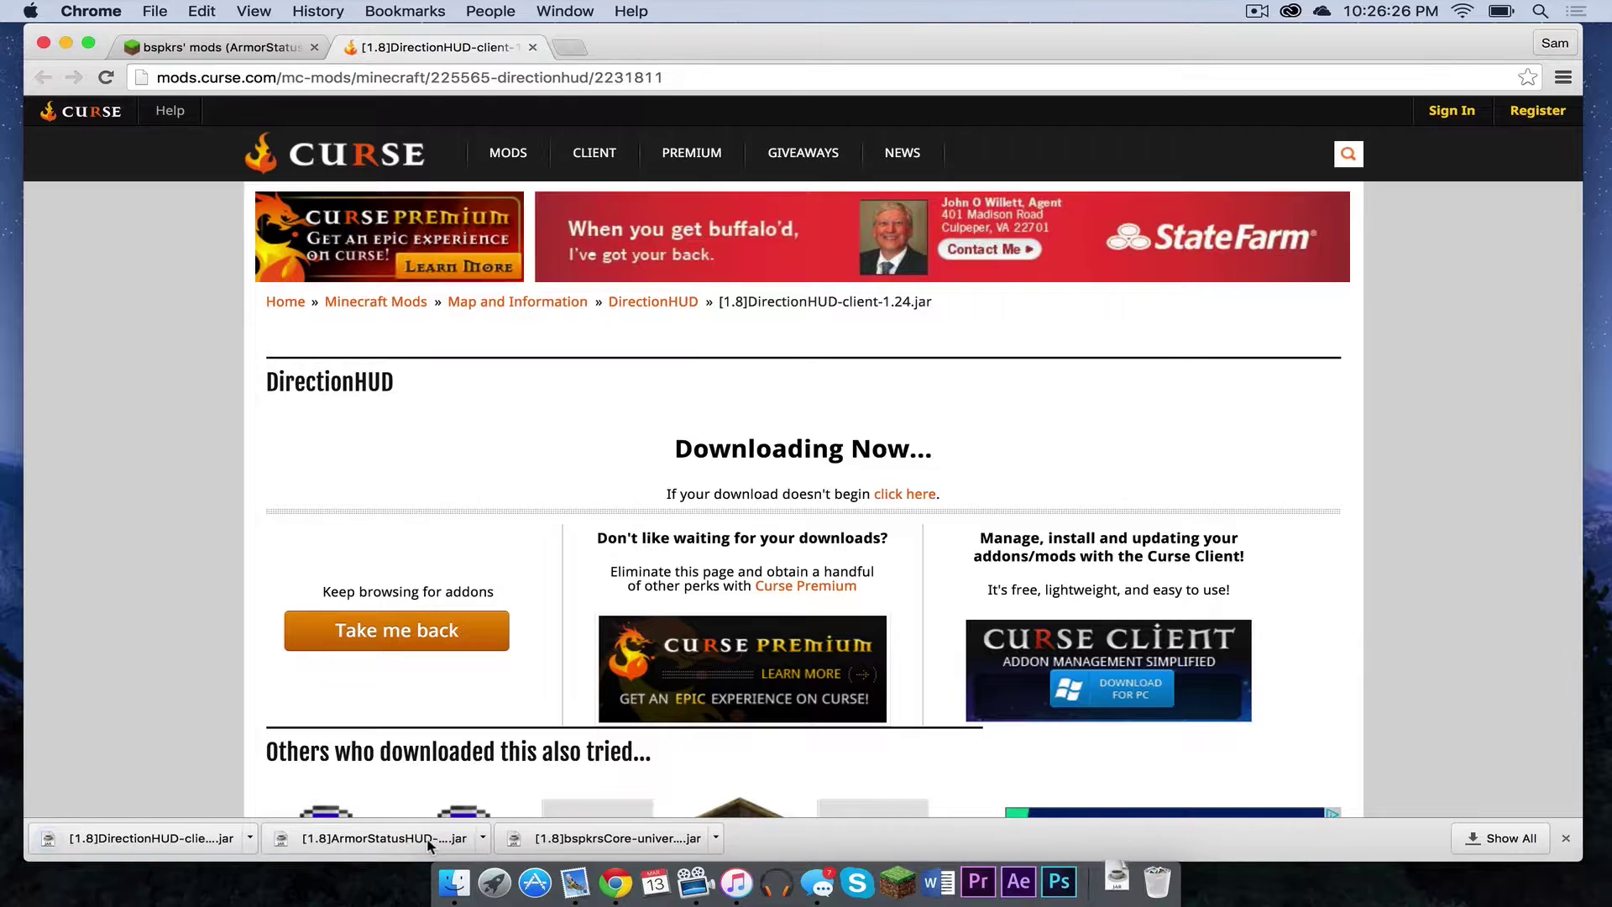
pyautogui.click(244, 49)
pyautogui.click(532, 47)
# Expand StatusEffectHUD's details and download [1.8]StatusEffectHUD-client-1.27.jar, keeping it despite the warning.
pyautogui.scroll(-4, 551, 426)
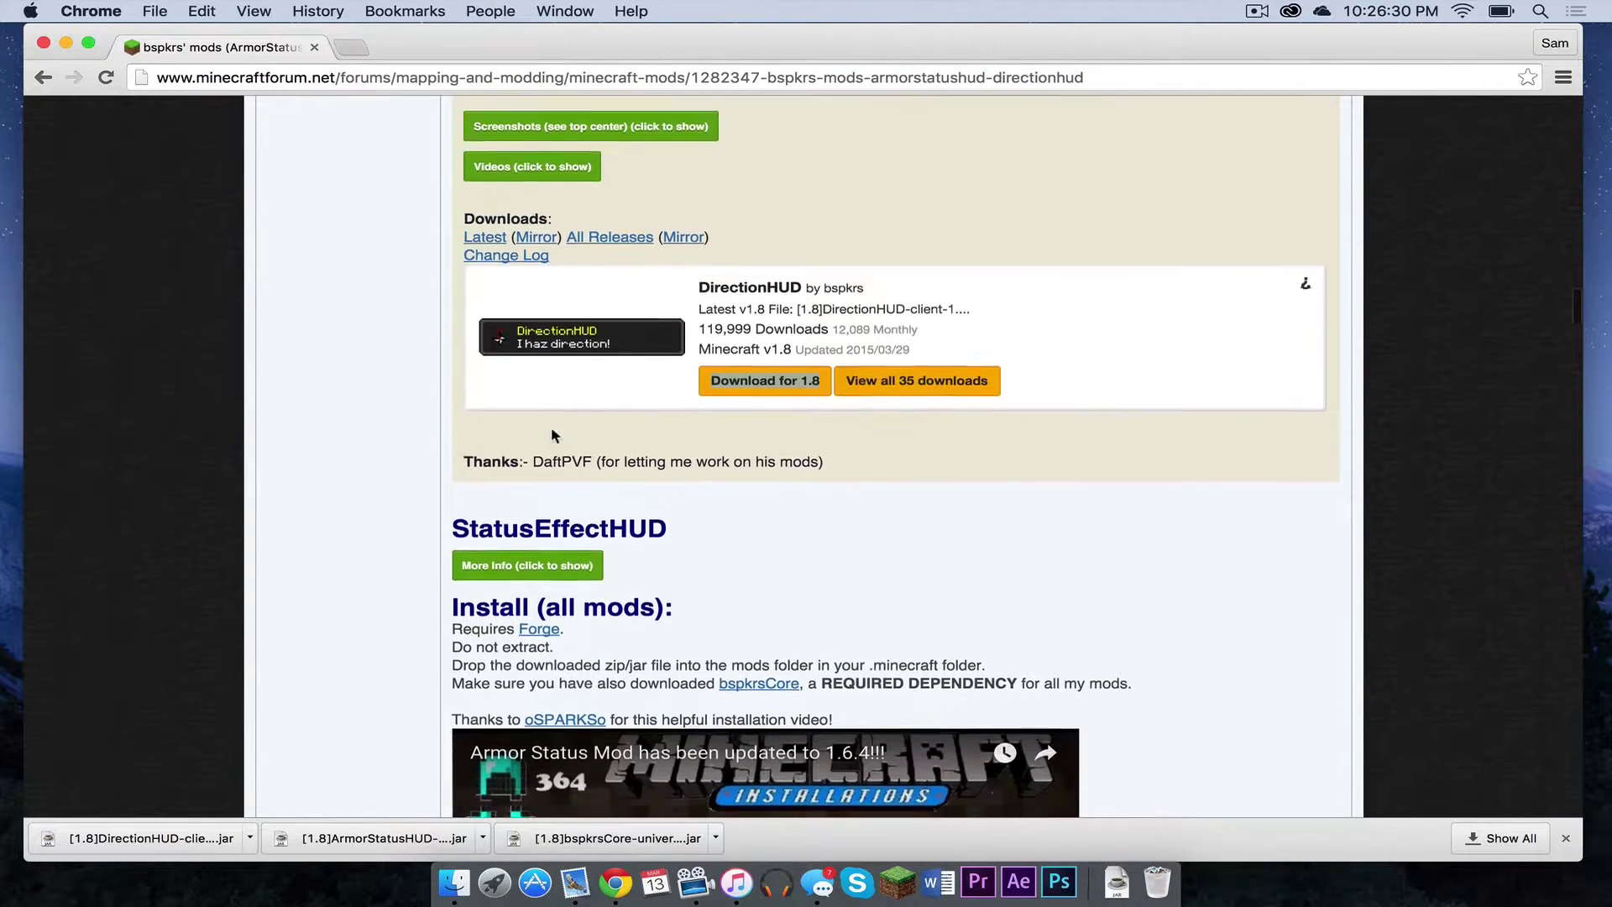
pyautogui.scroll(-3, 552, 428)
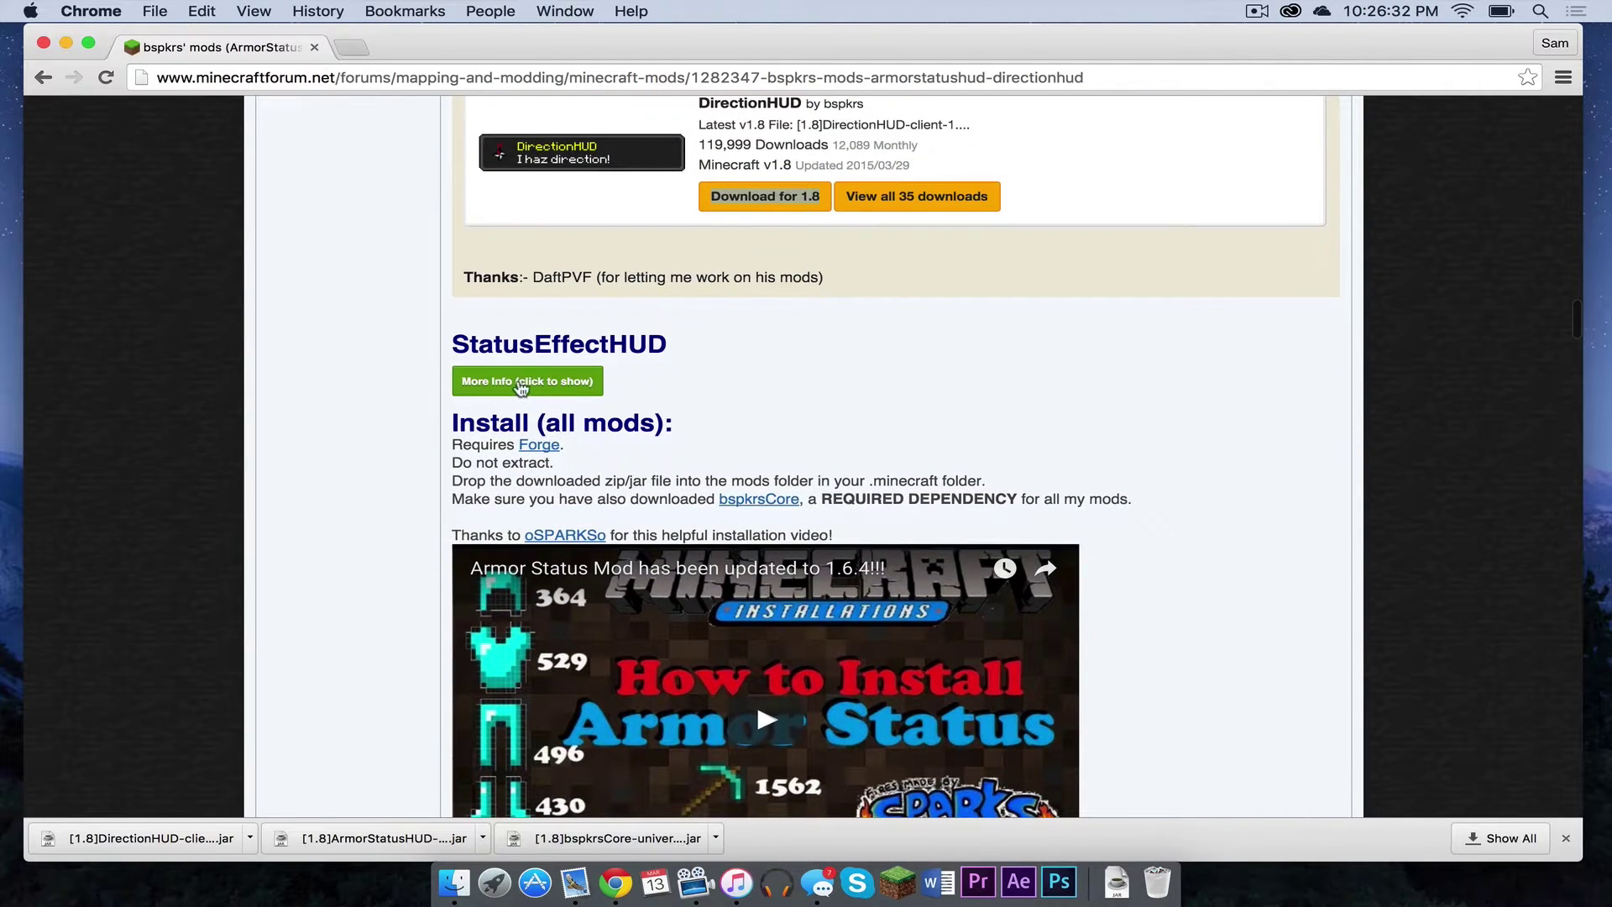
pyautogui.click(520, 382)
pyautogui.scroll(-15, 744, 438)
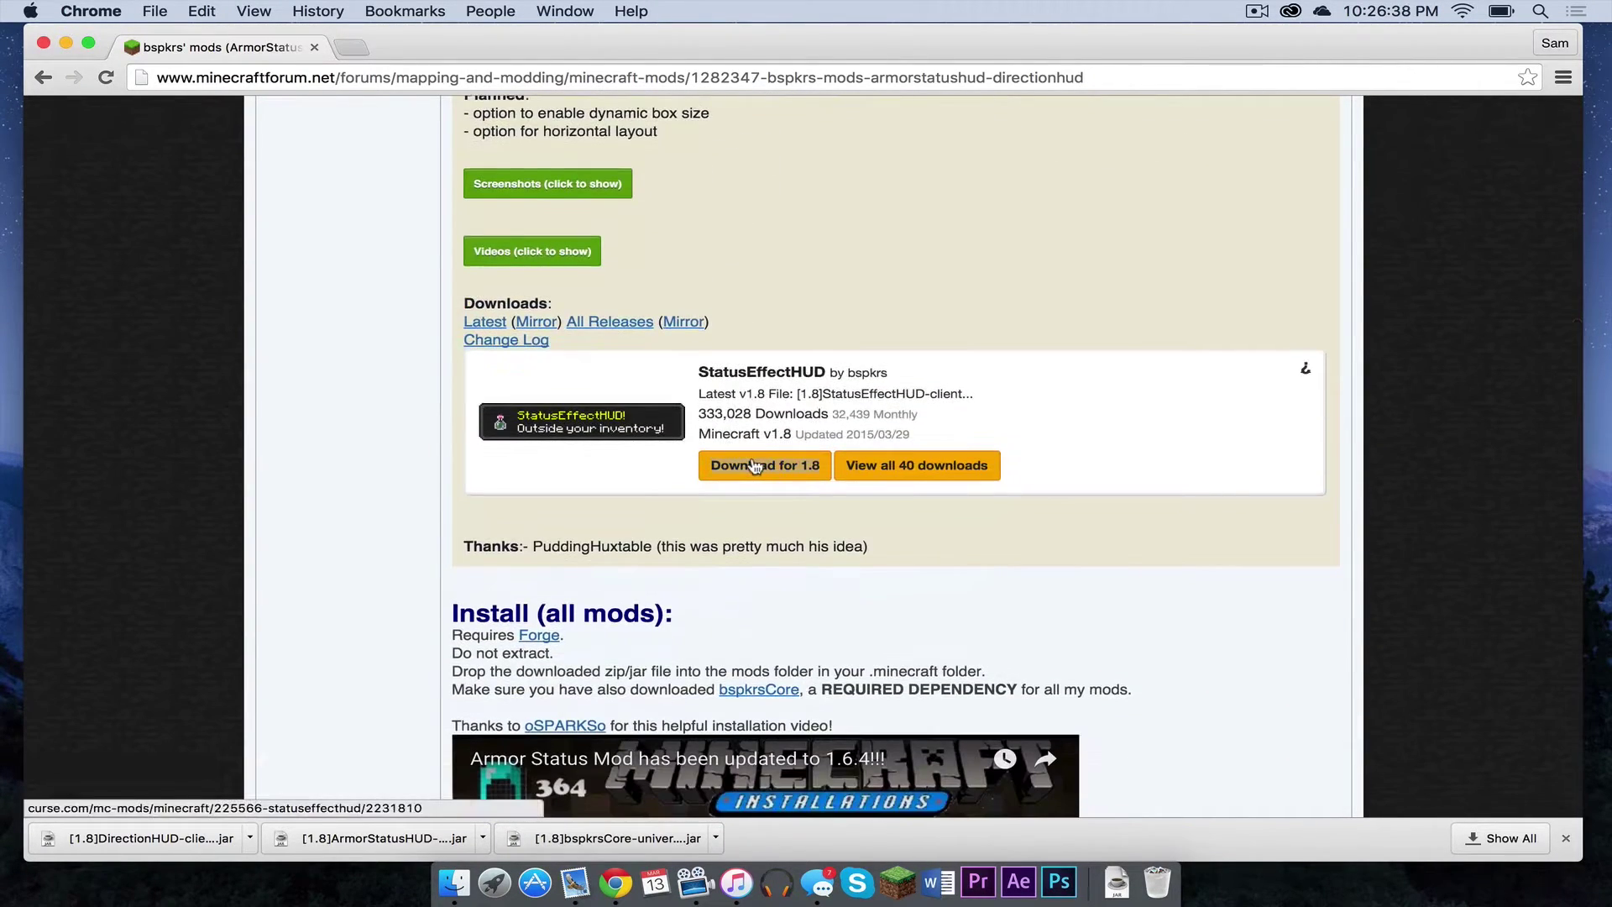
pyautogui.rightClick(755, 466)
pyautogui.click(783, 467)
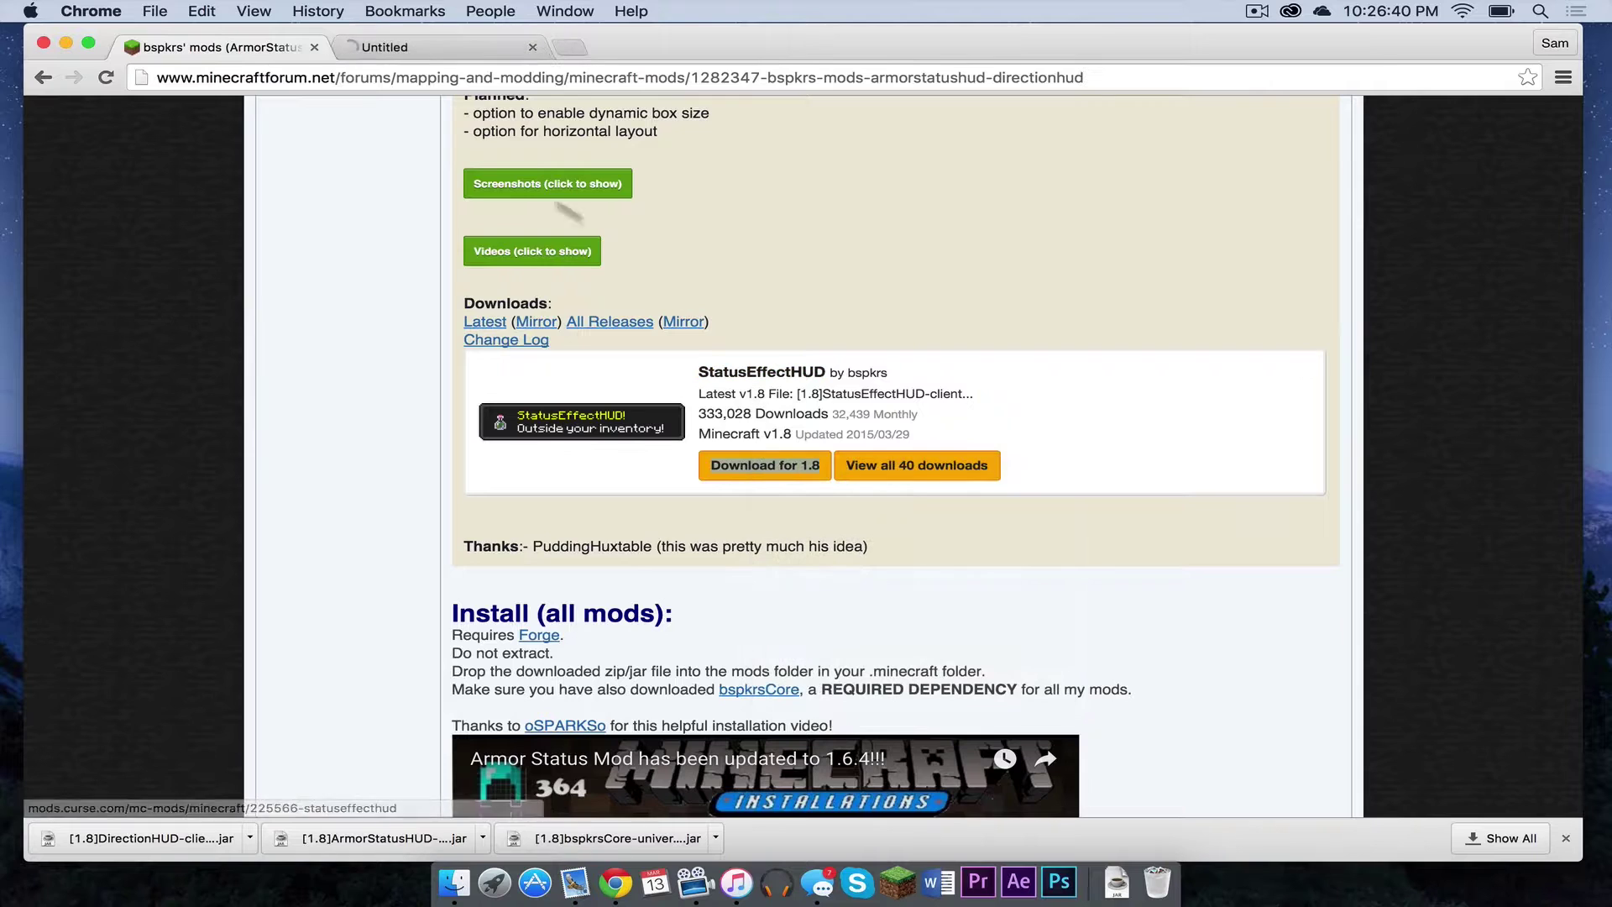
pyautogui.click(393, 52)
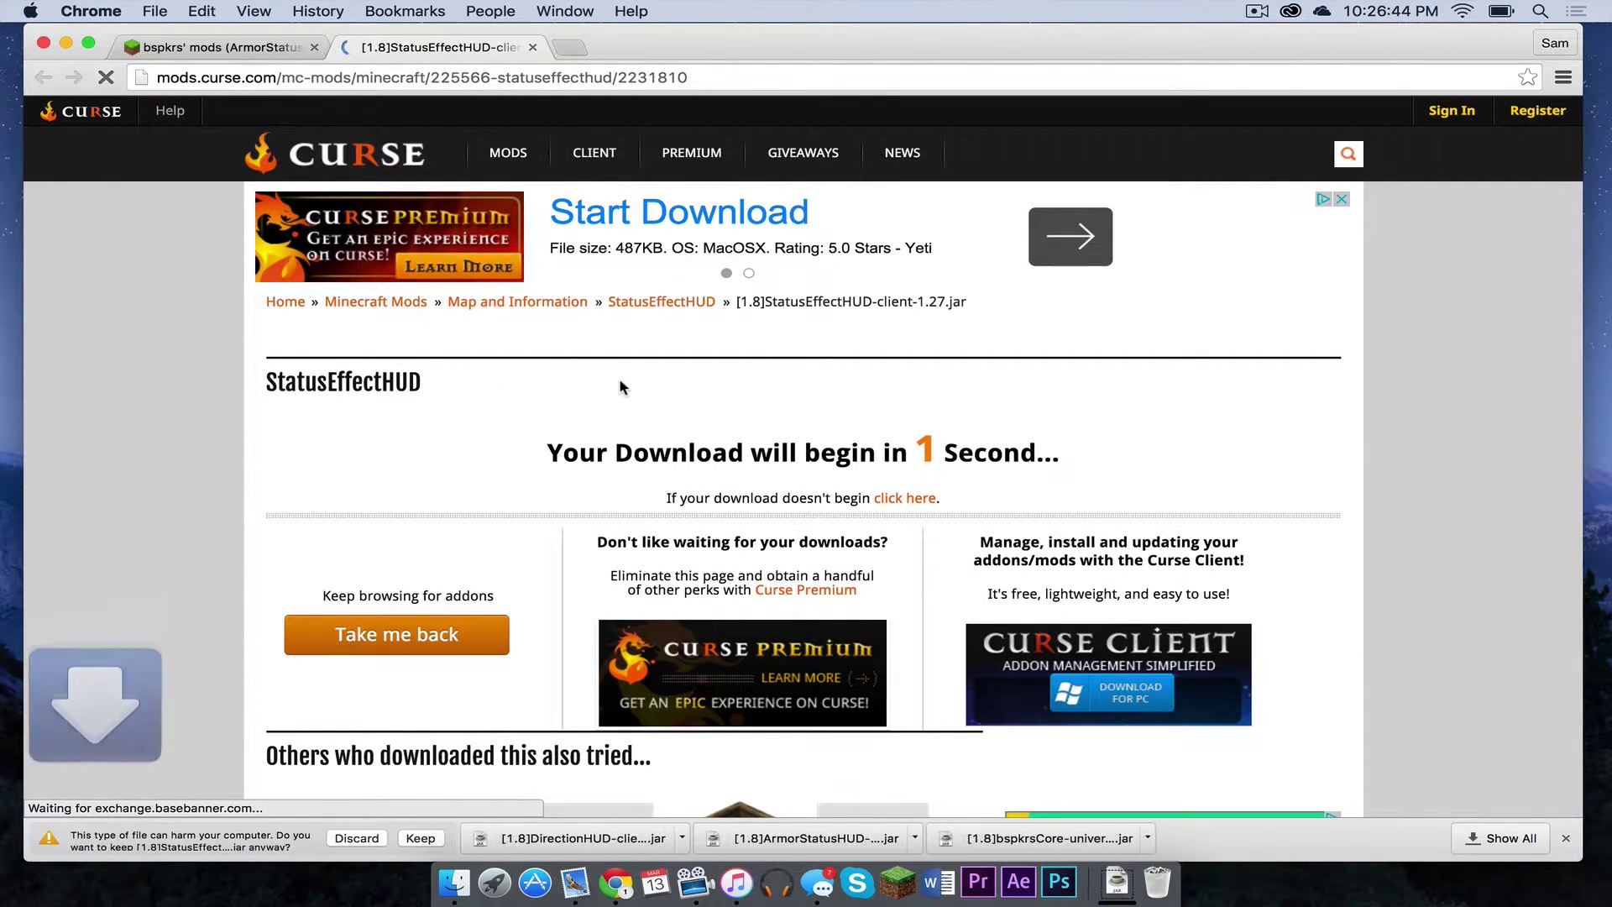
pyautogui.click(420, 837)
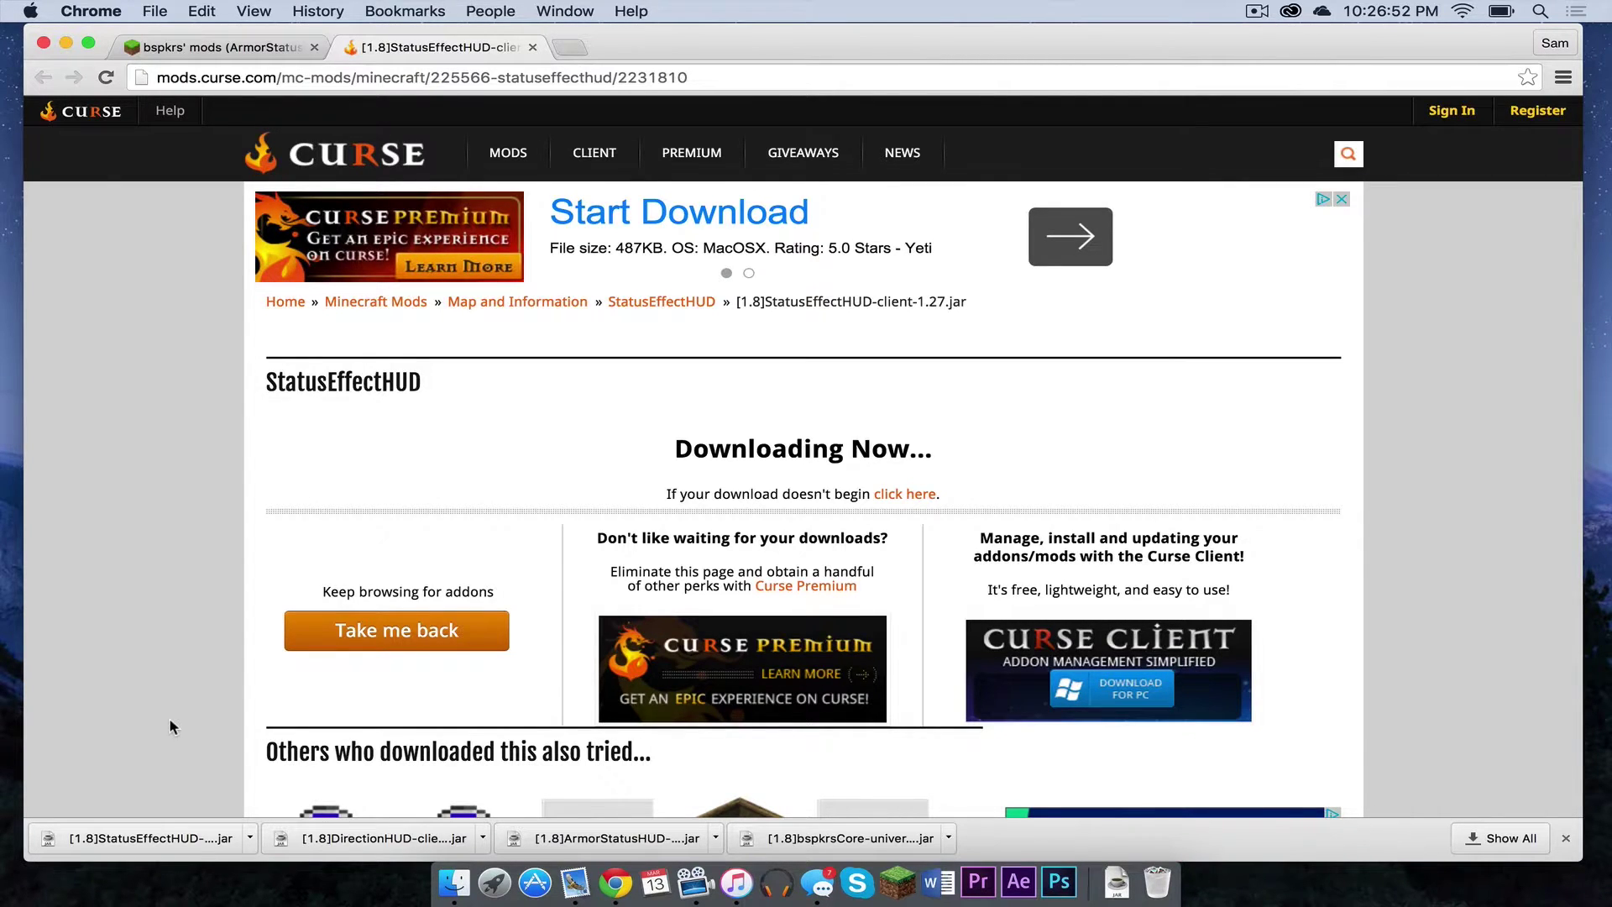
# Close Chrome and drag the four mod jars from the Downloads stack onto the desktop.
pyautogui.click(43, 42)
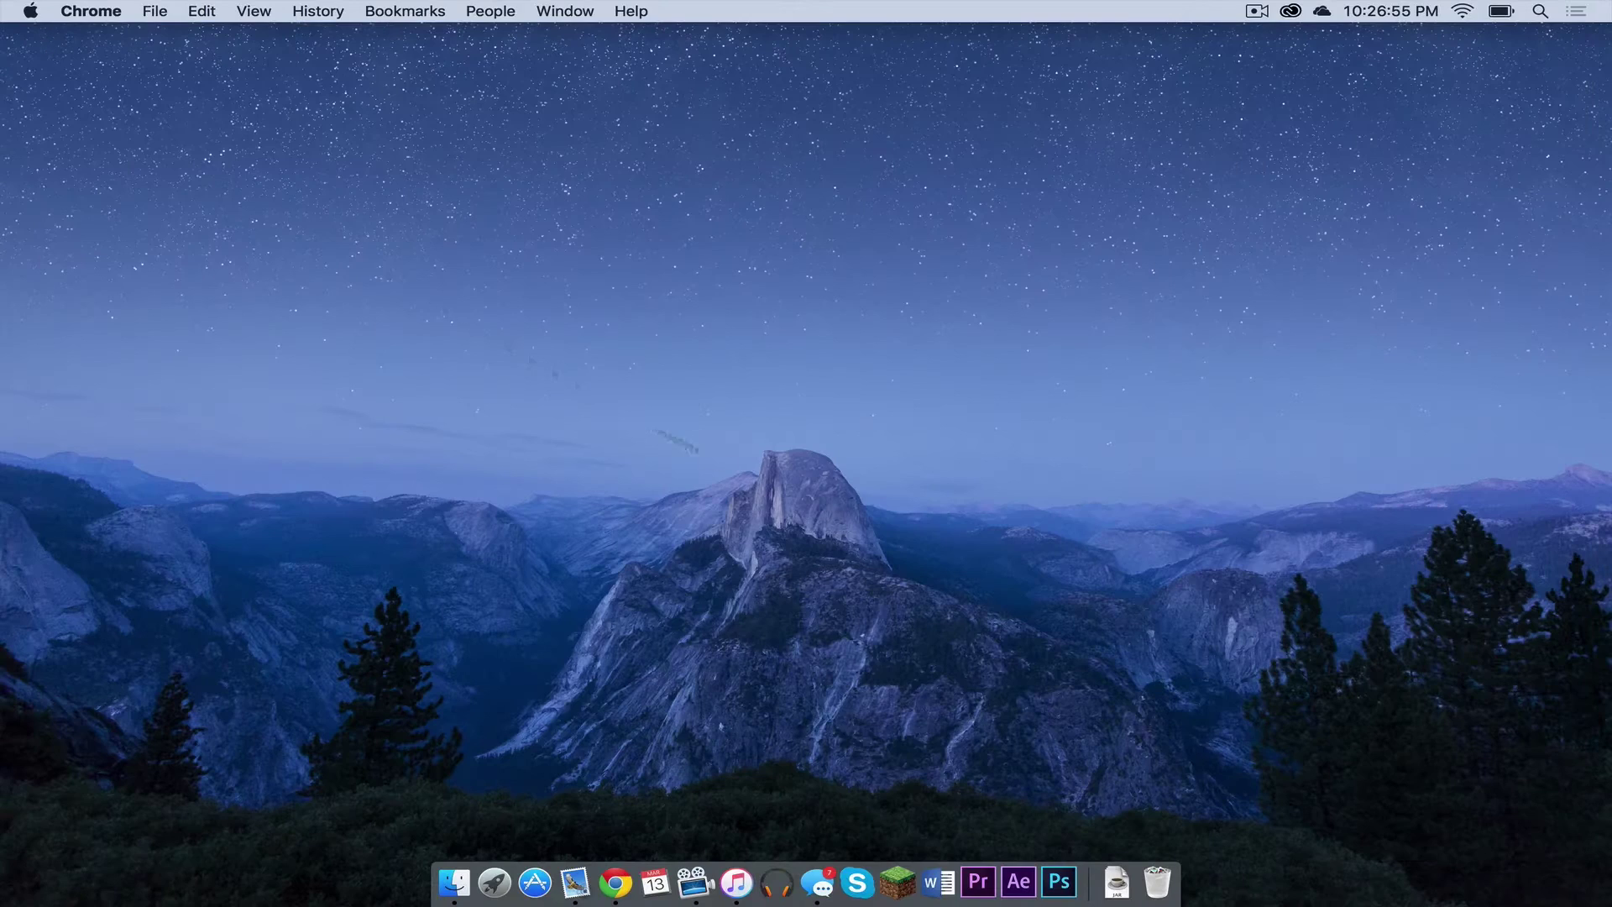
pyautogui.click(1117, 881)
pyautogui.moveTo(1144, 588); pyautogui.dragTo(1207, 441)
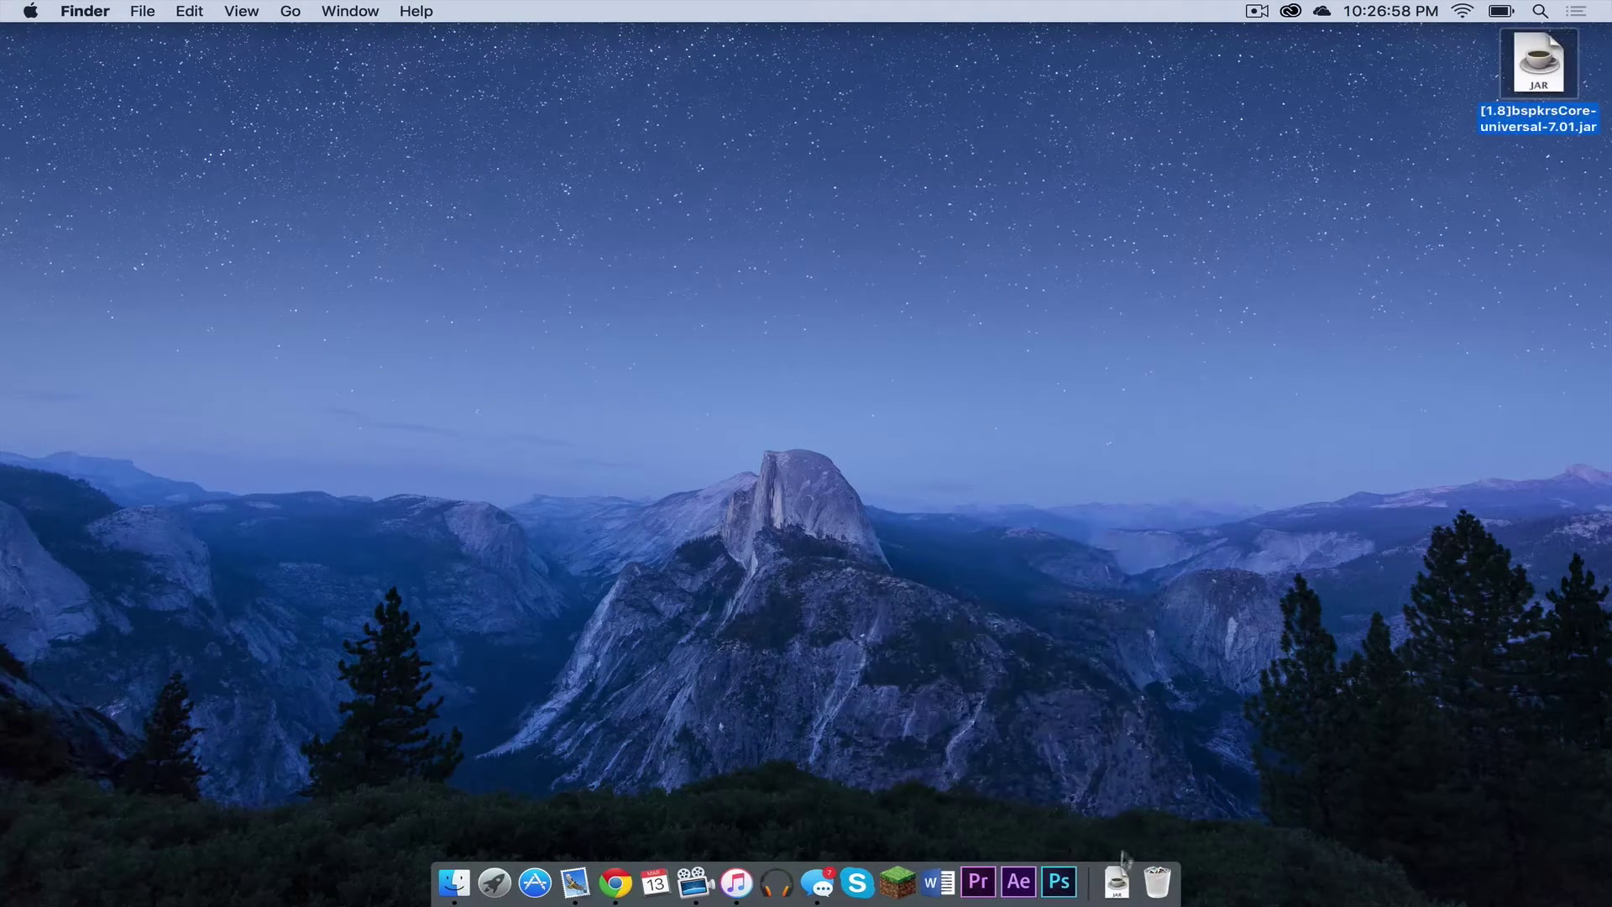
pyautogui.click(1117, 882)
pyautogui.moveTo(1125, 715); pyautogui.dragTo(1274, 560)
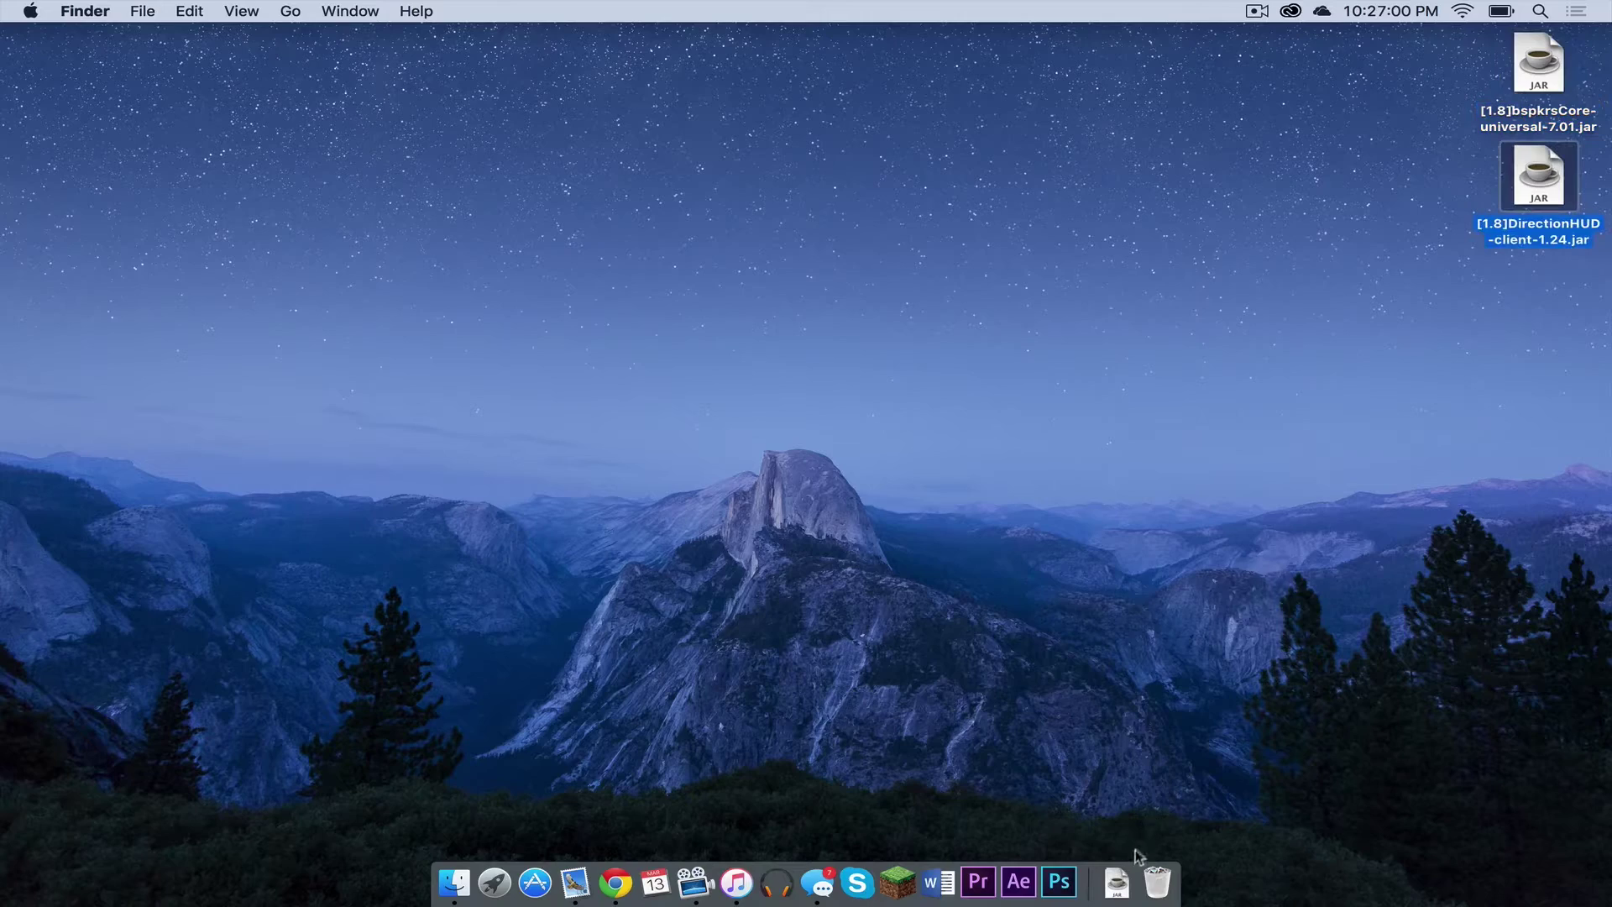
pyautogui.click(1117, 881)
pyautogui.moveTo(1125, 718); pyautogui.dragTo(1344, 546)
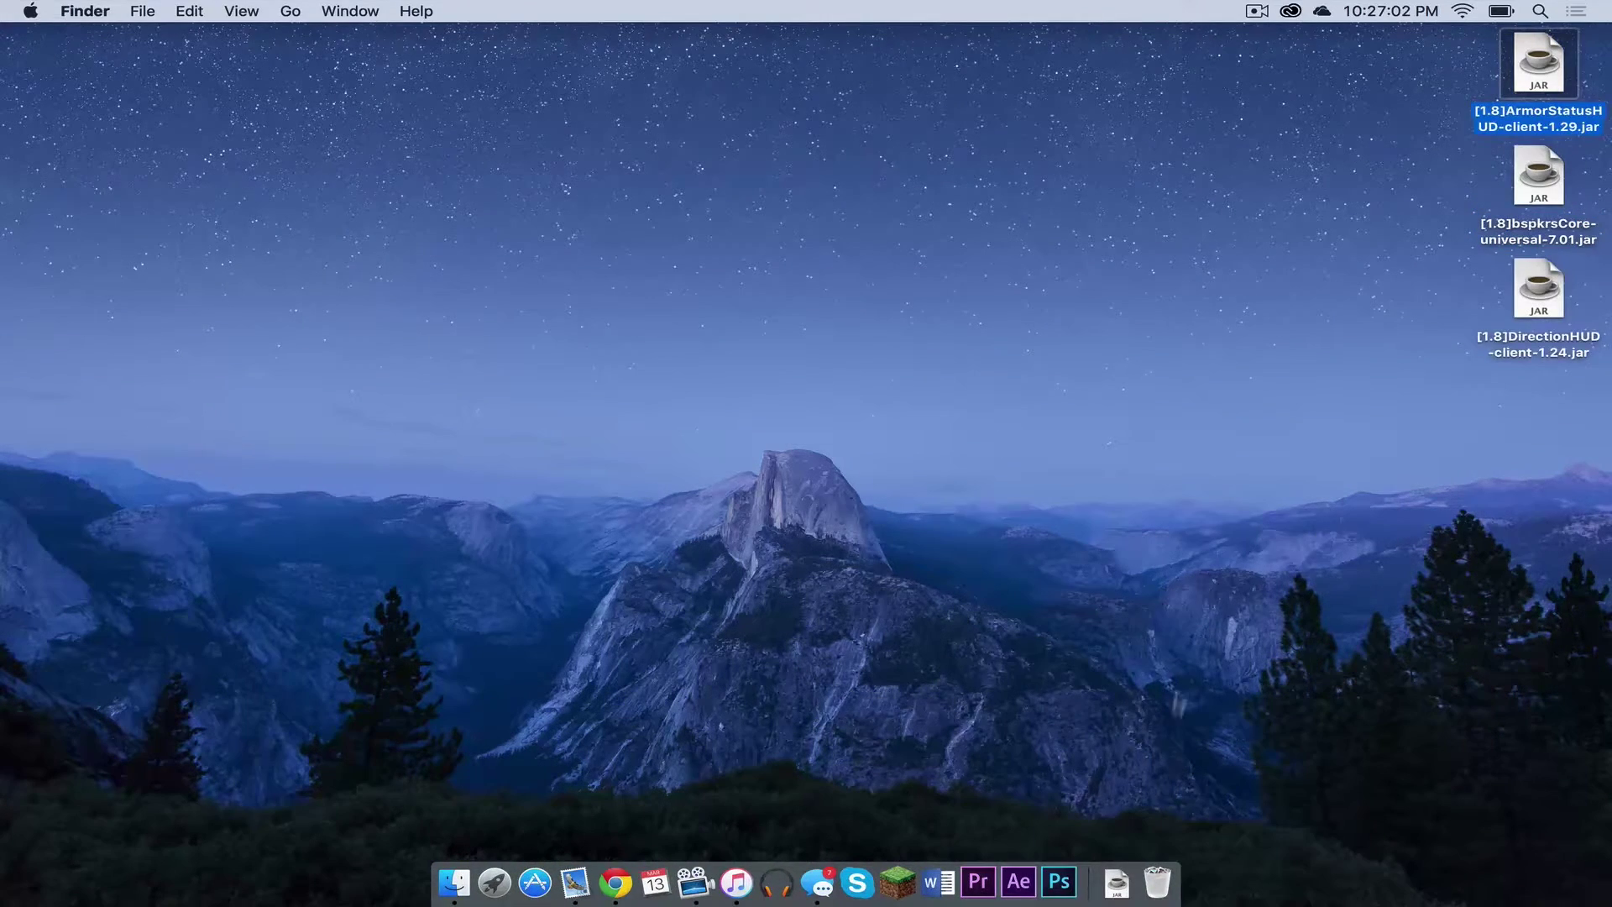
pyautogui.click(1117, 881)
pyautogui.moveTo(1134, 791); pyautogui.dragTo(1343, 521)
pyautogui.click(1069, 518)
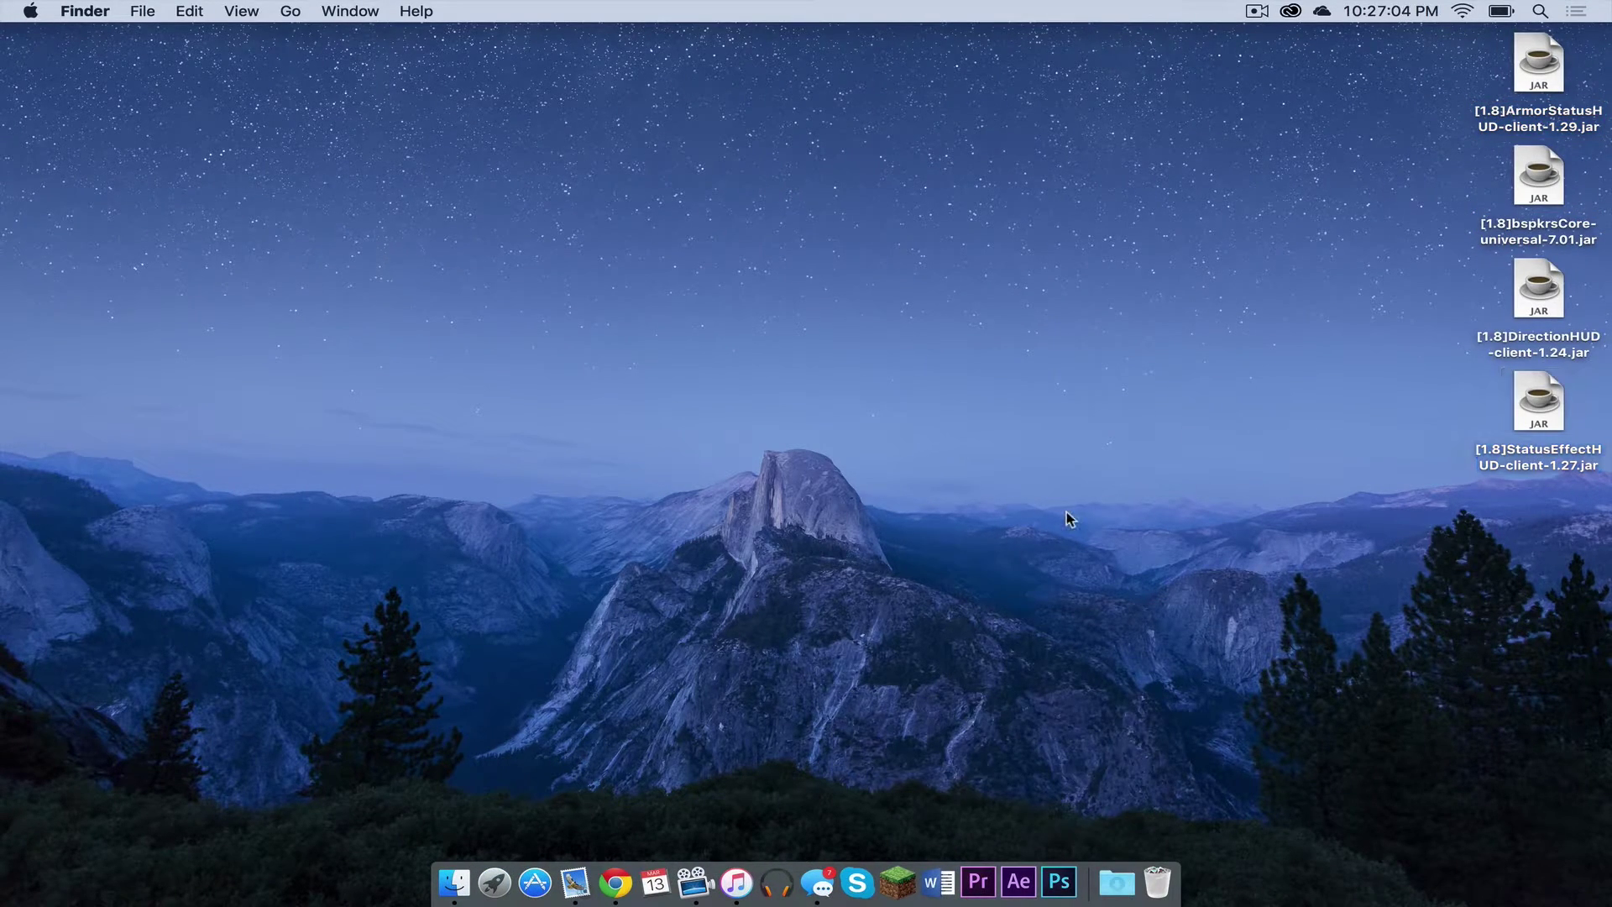
# Open ~/Library/Application Support/minecraft/mods in Finder and move all four jars into it.
pyautogui.click(454, 882)
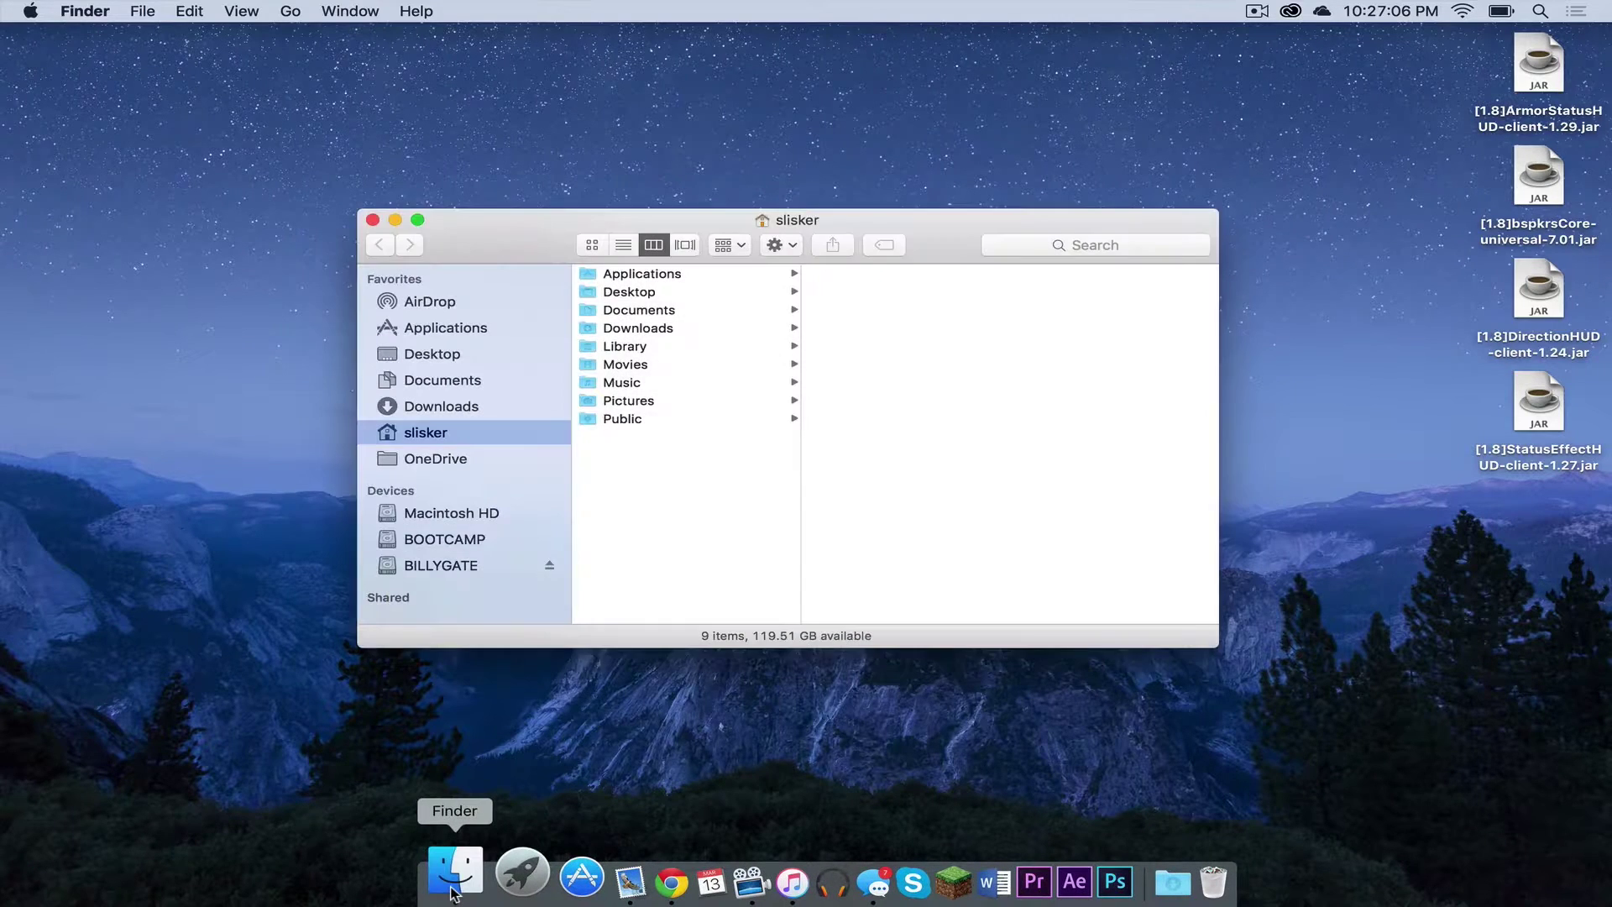
pyautogui.click(638, 346)
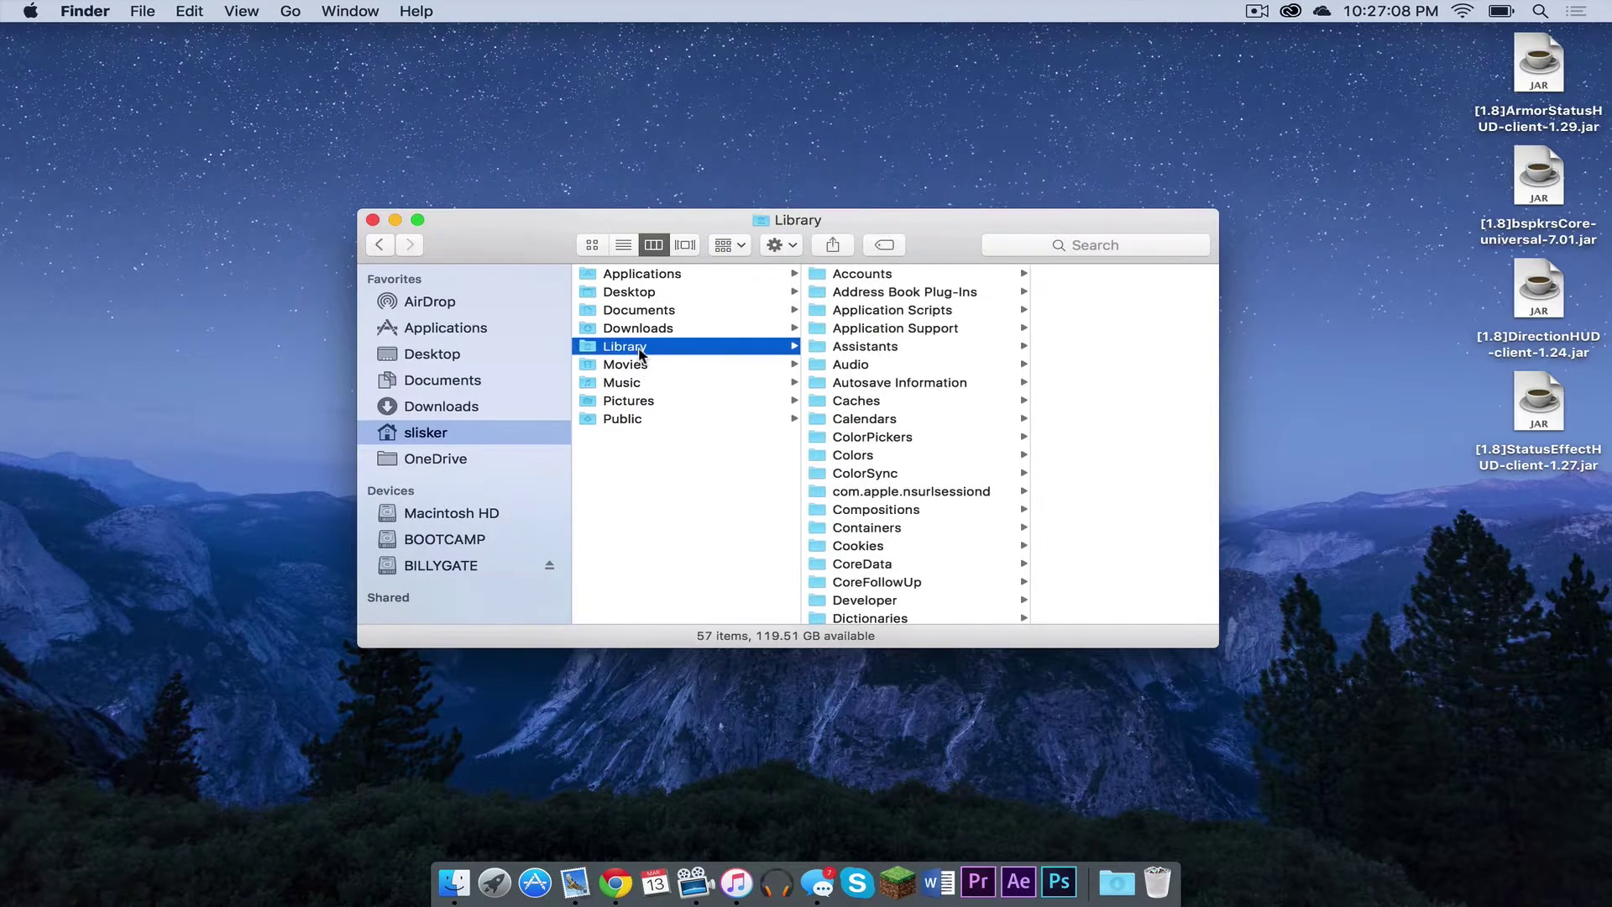
pyautogui.click(924, 327)
pyautogui.scroll(-10, 1068, 369)
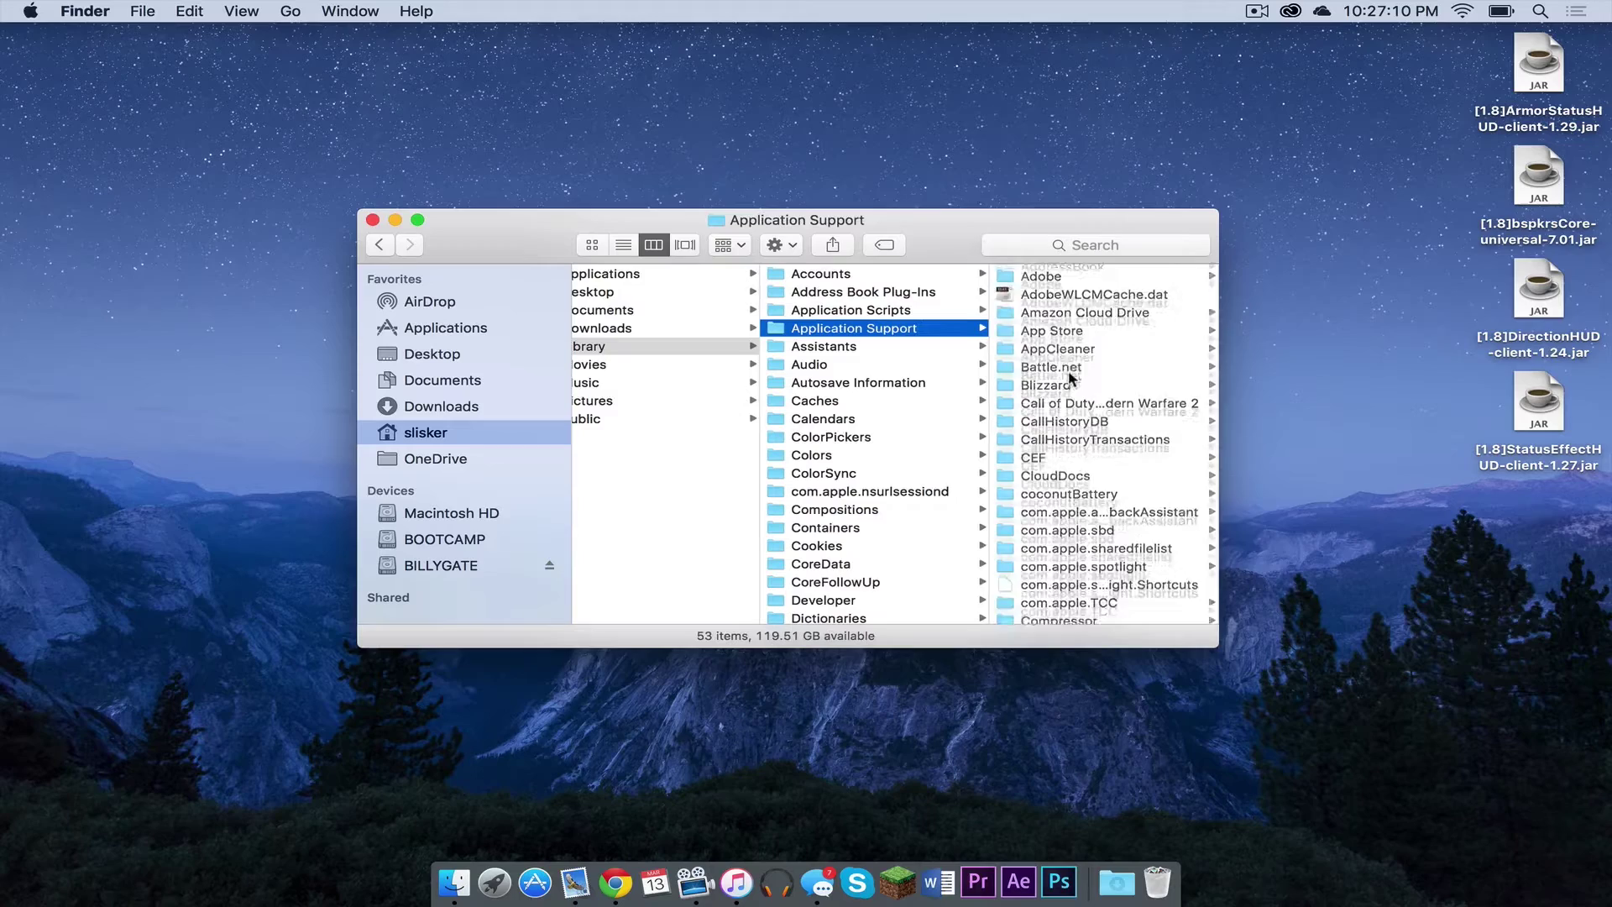
pyautogui.click(1052, 349)
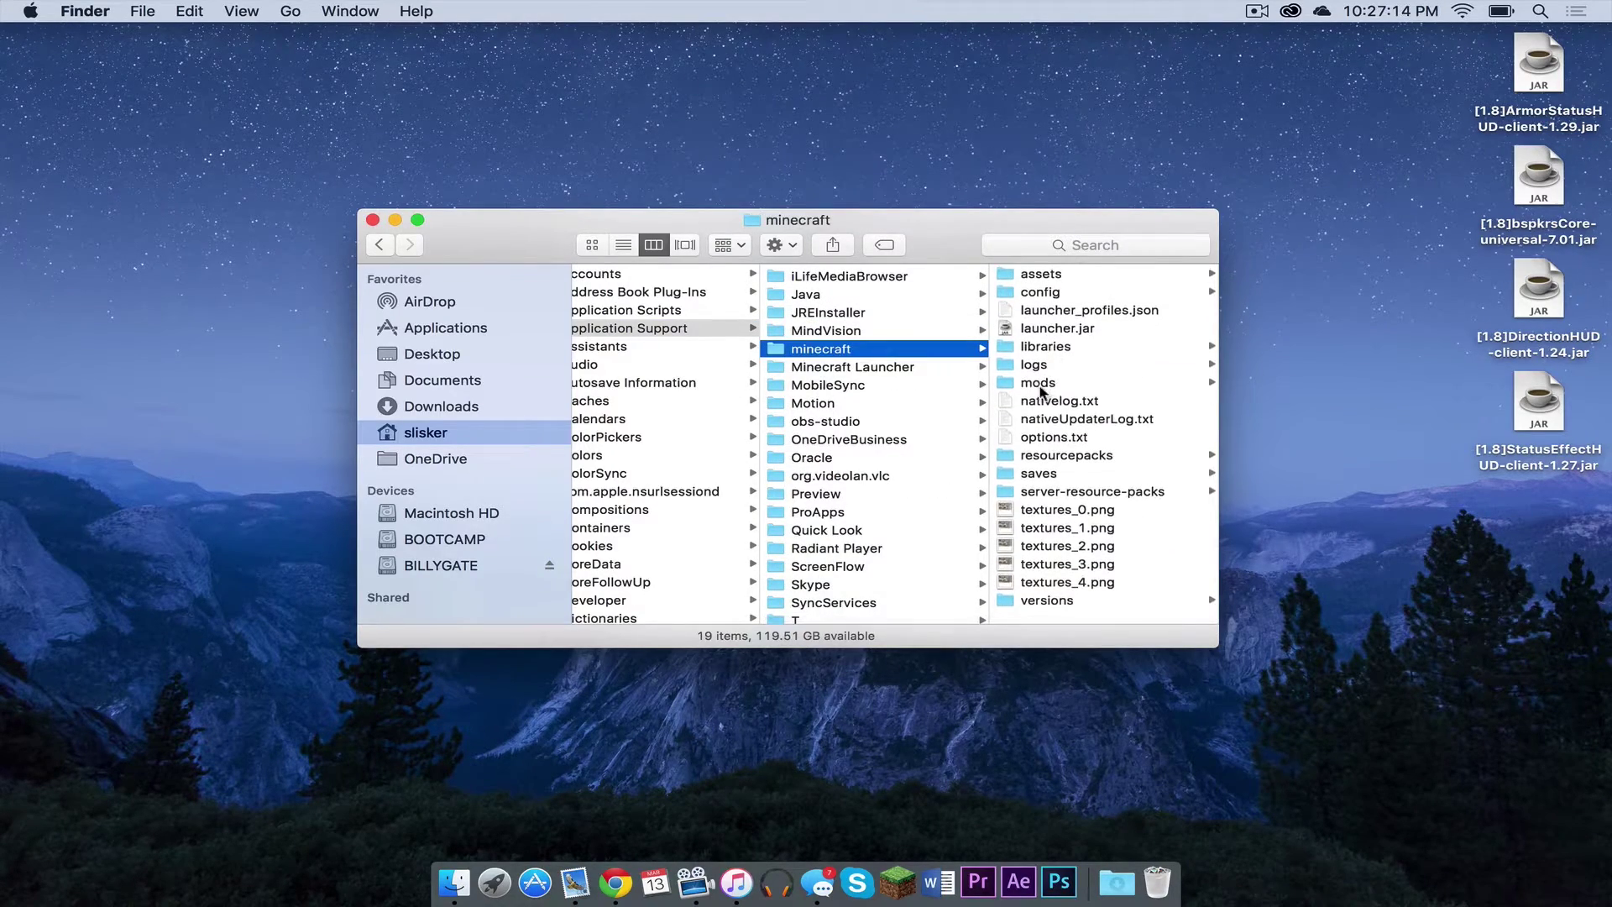
pyautogui.click(1041, 384)
pyautogui.moveTo(1501, 638); pyautogui.dragTo(1115, 338)
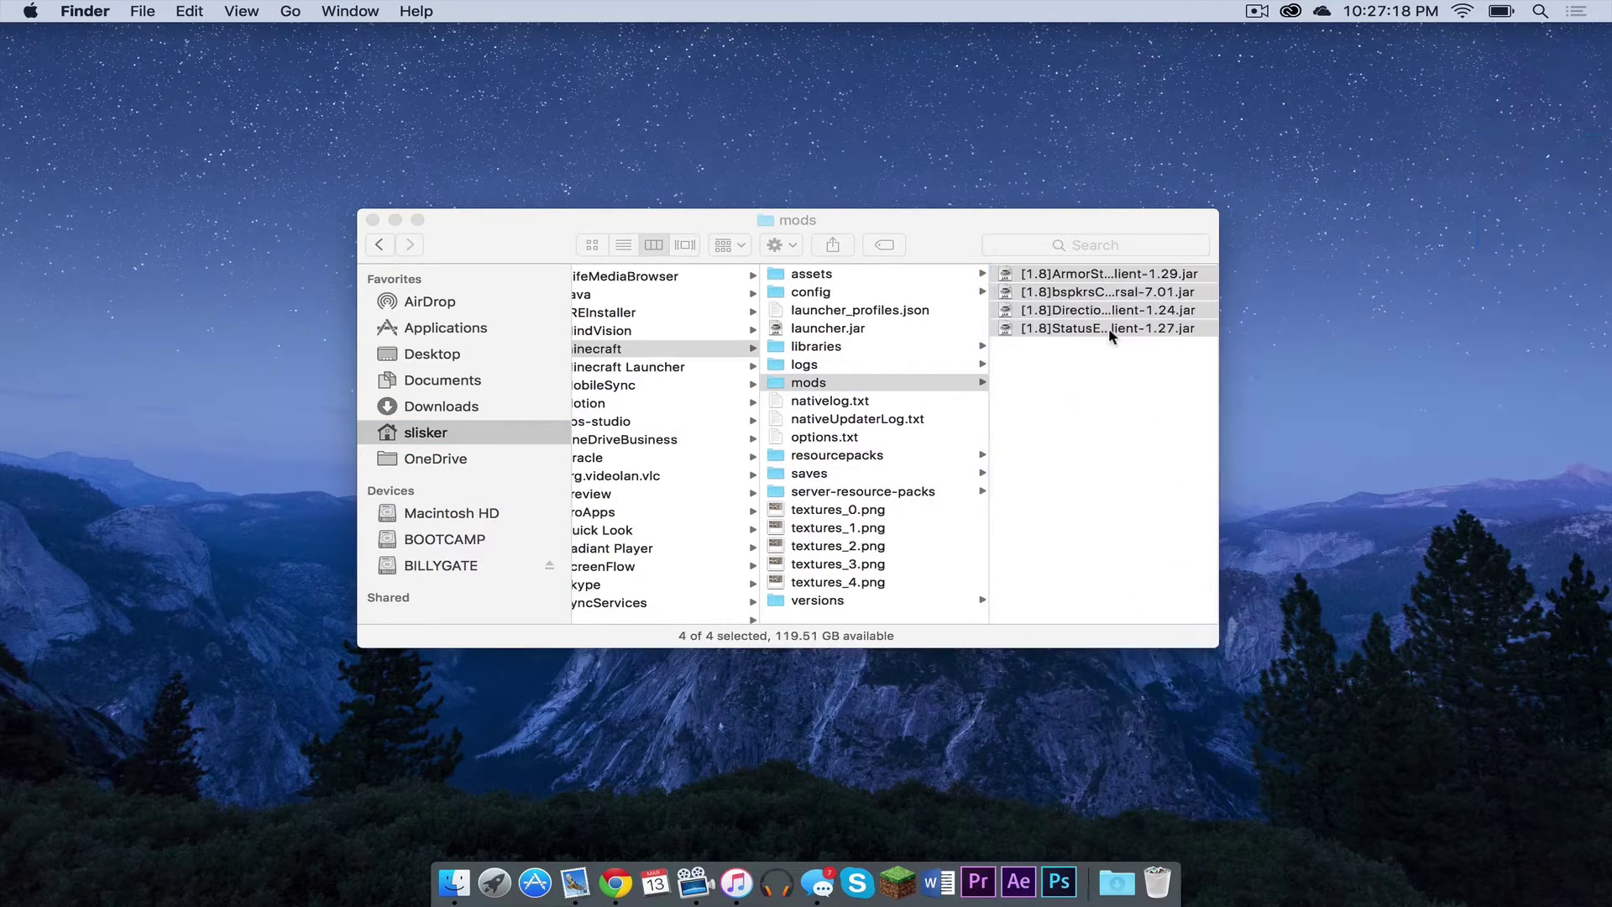
# Launch Minecraft with the forge profile and scroll the Mod List to the bspkrs HUD mods.
pyautogui.click(372, 220)
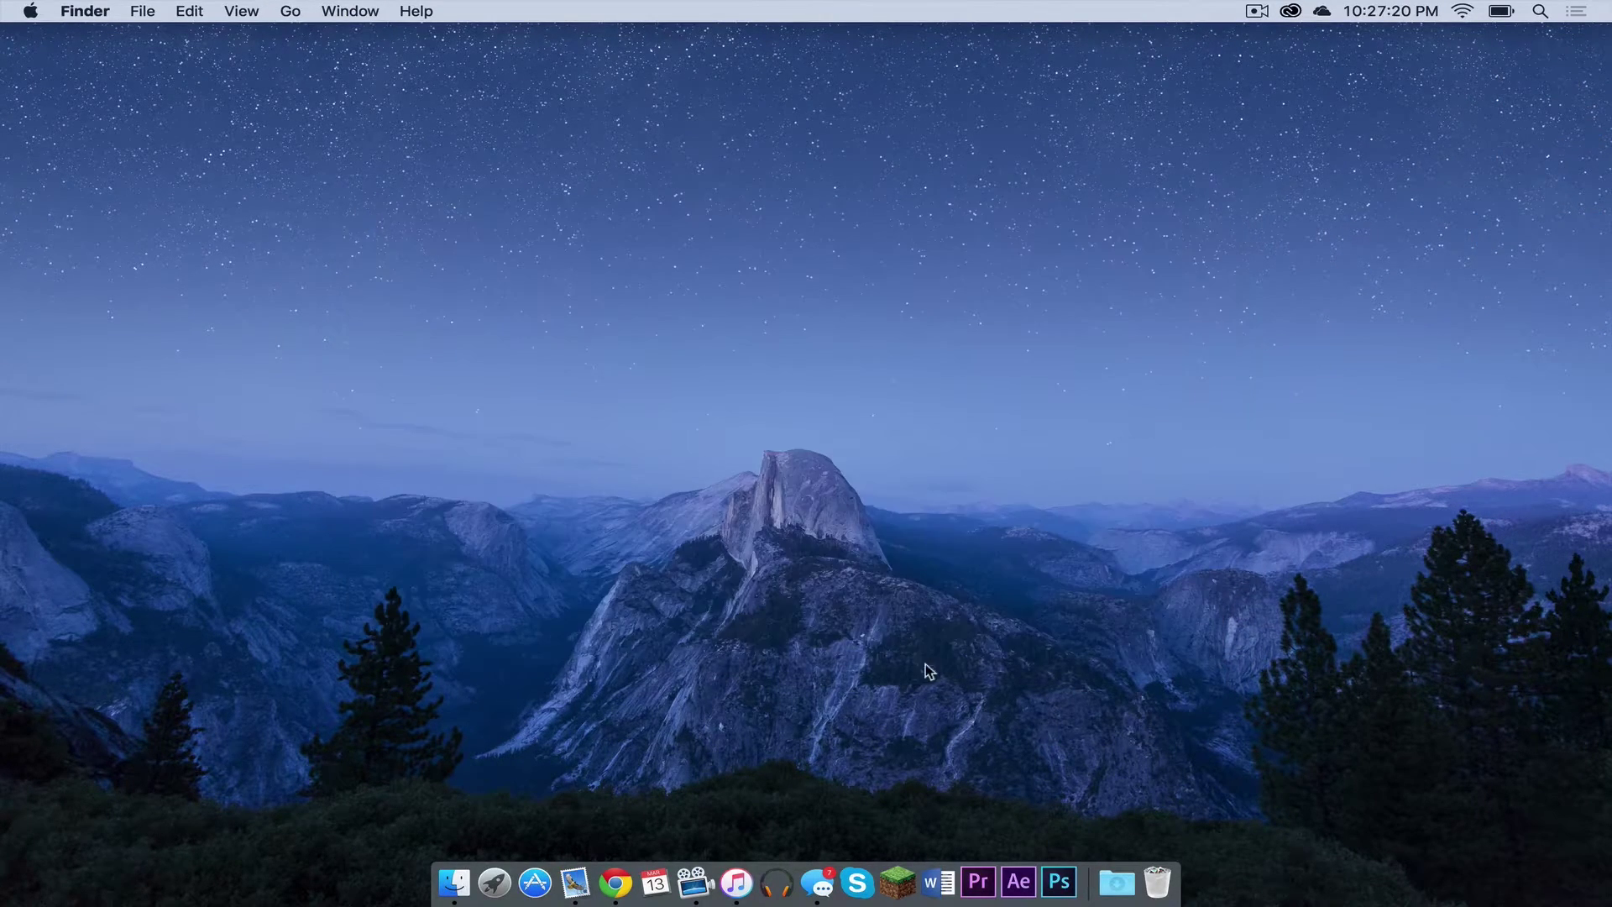
pyautogui.click(890, 878)
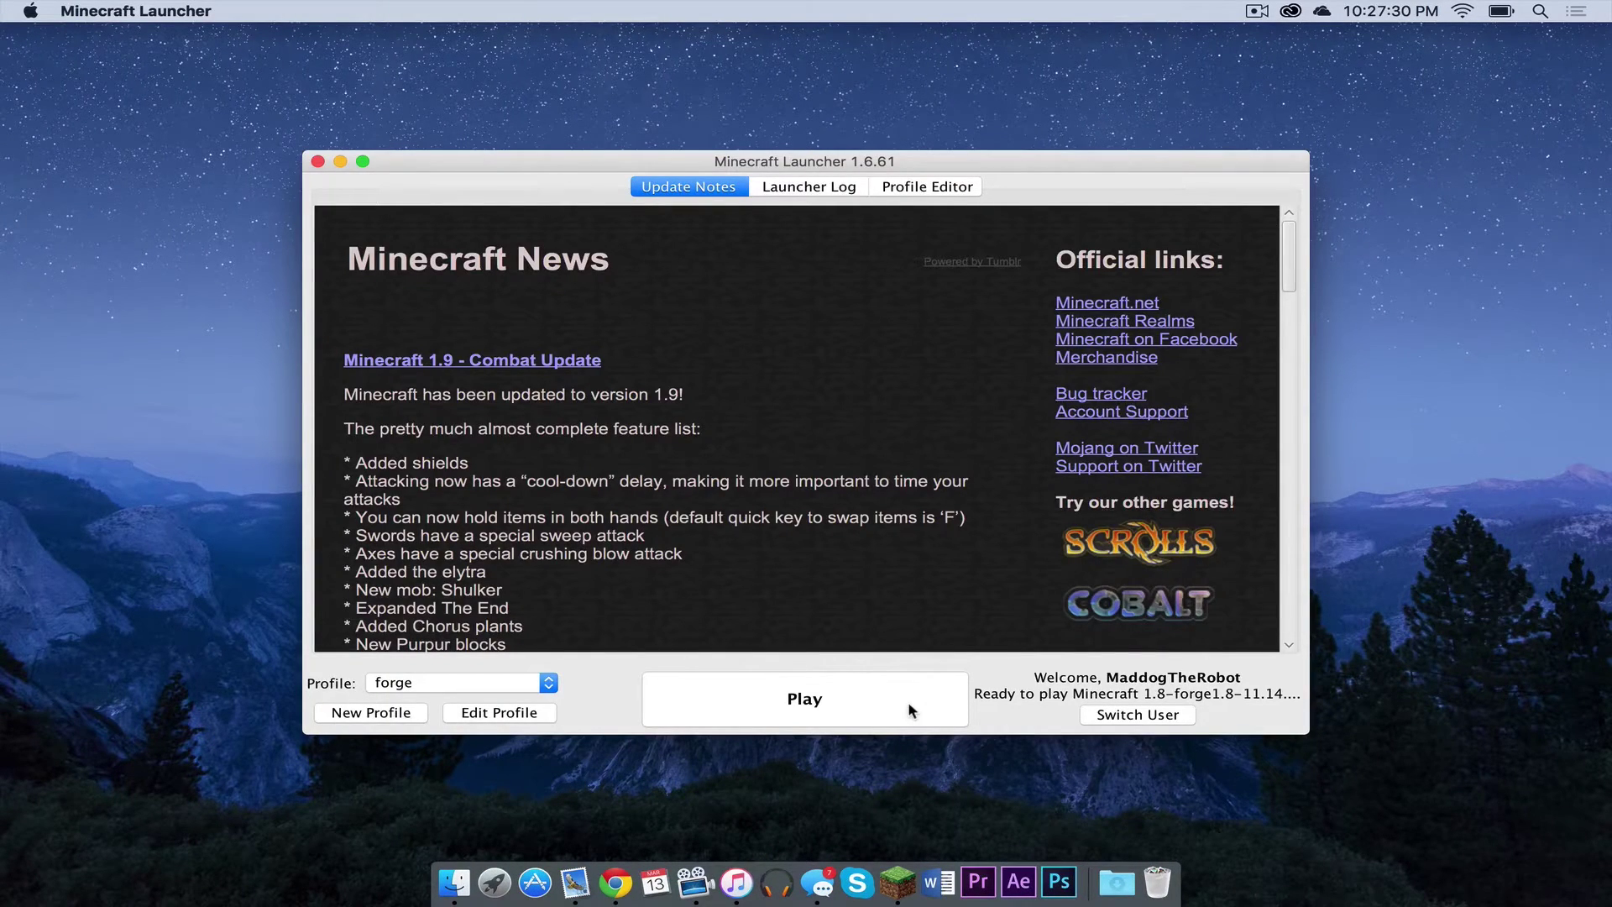
pyautogui.click(908, 704)
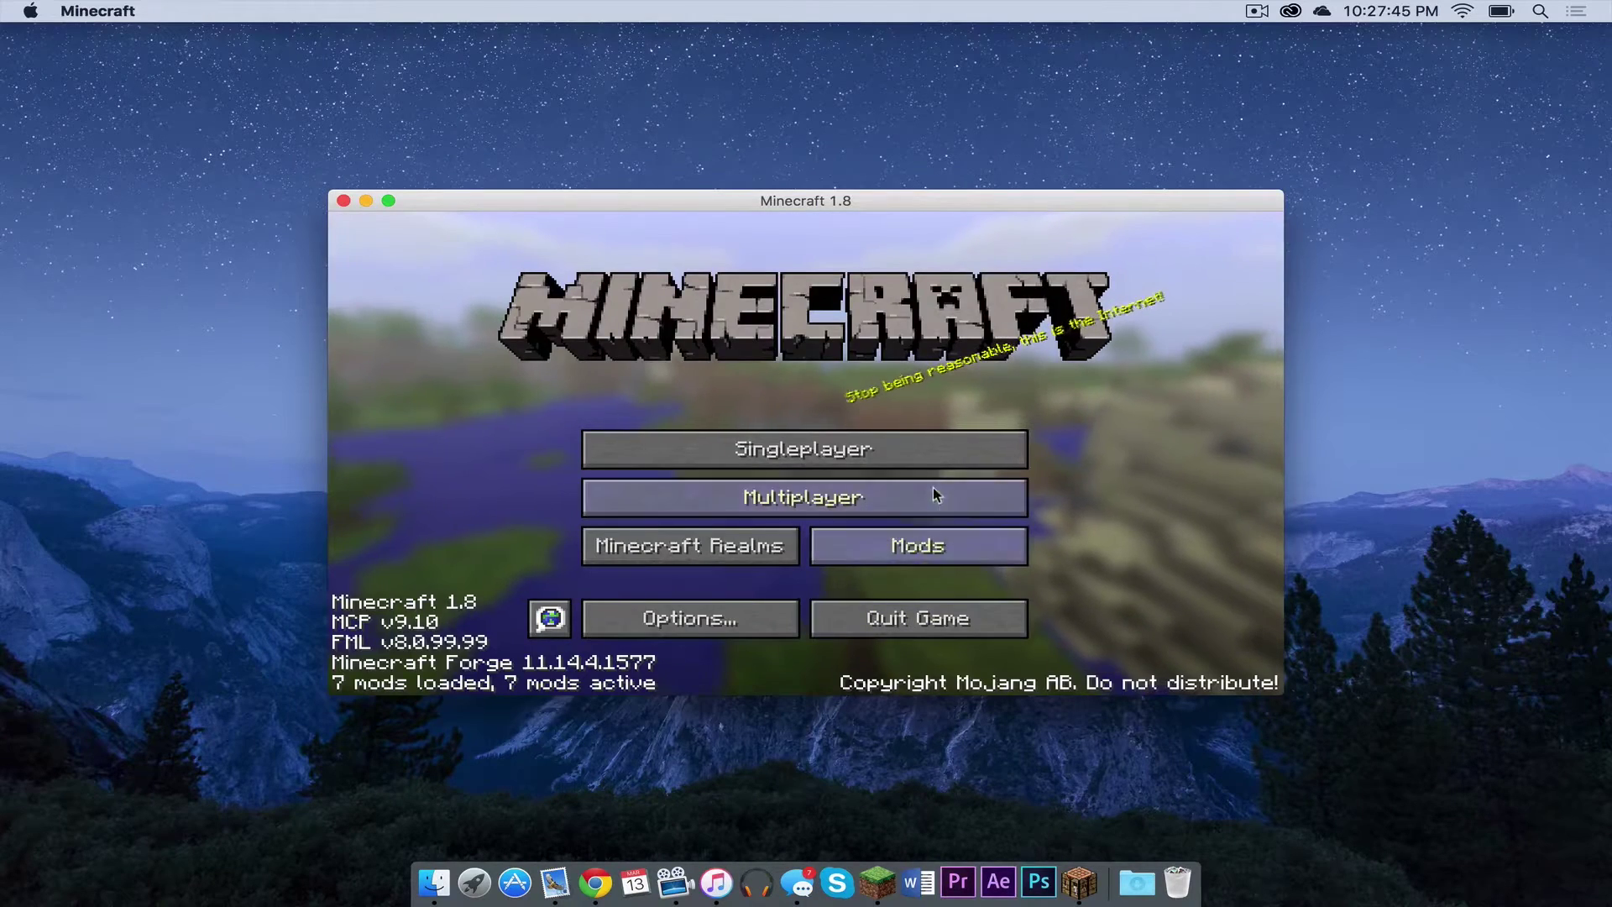
pyautogui.click(903, 547)
pyautogui.scroll(-2, 530, 430)
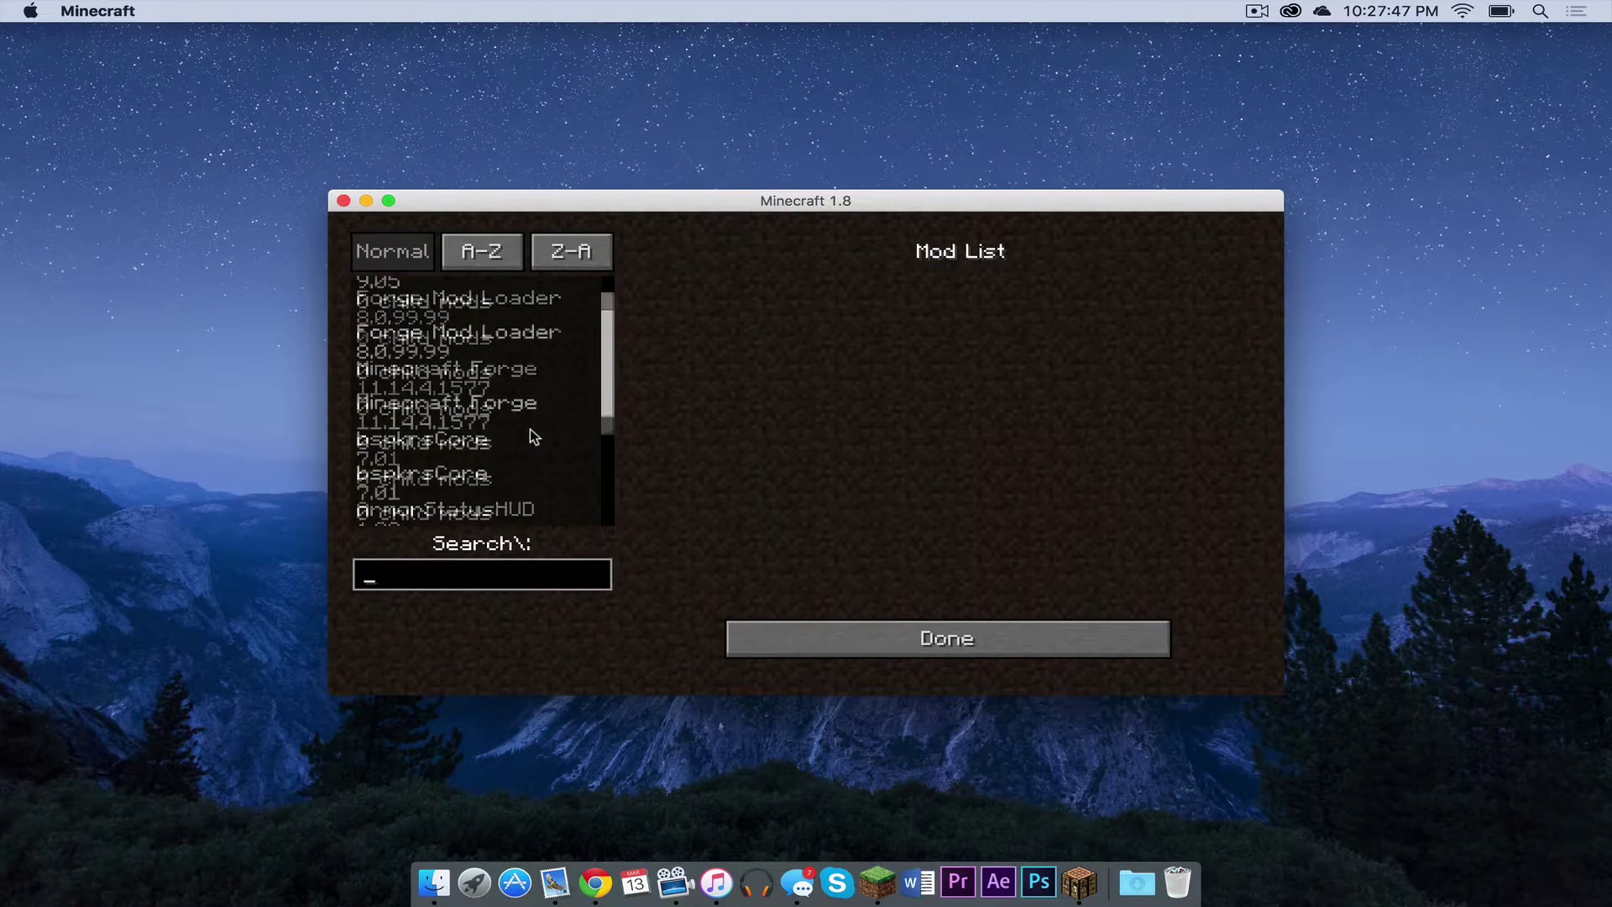
pyautogui.scroll(-2, 405, 420)
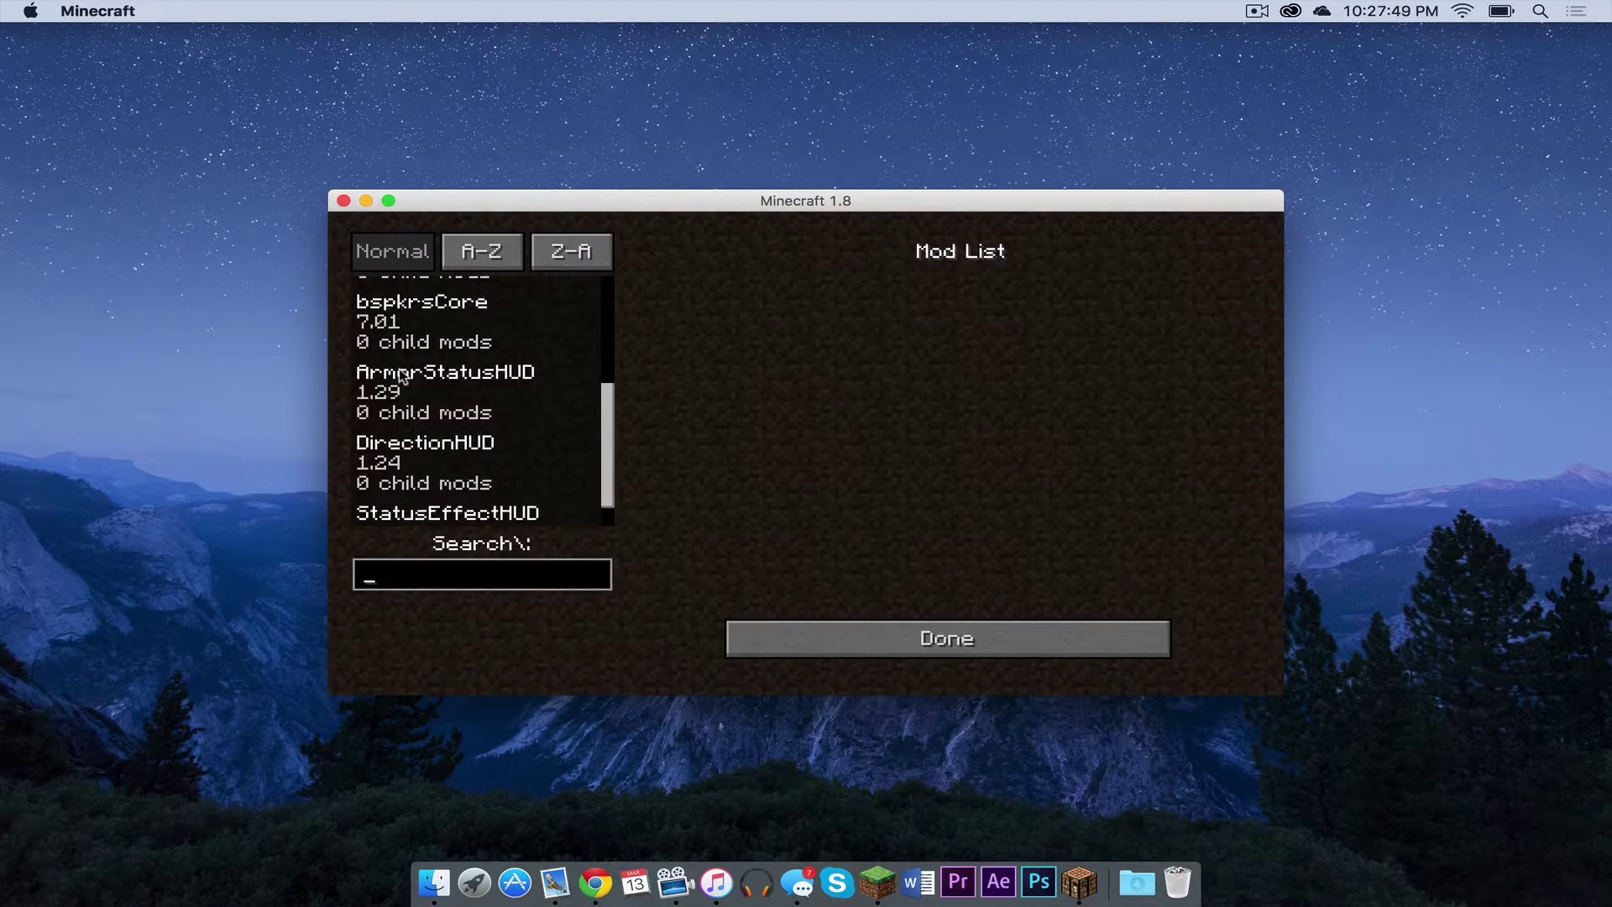
pyautogui.scroll(-1, 403, 386)
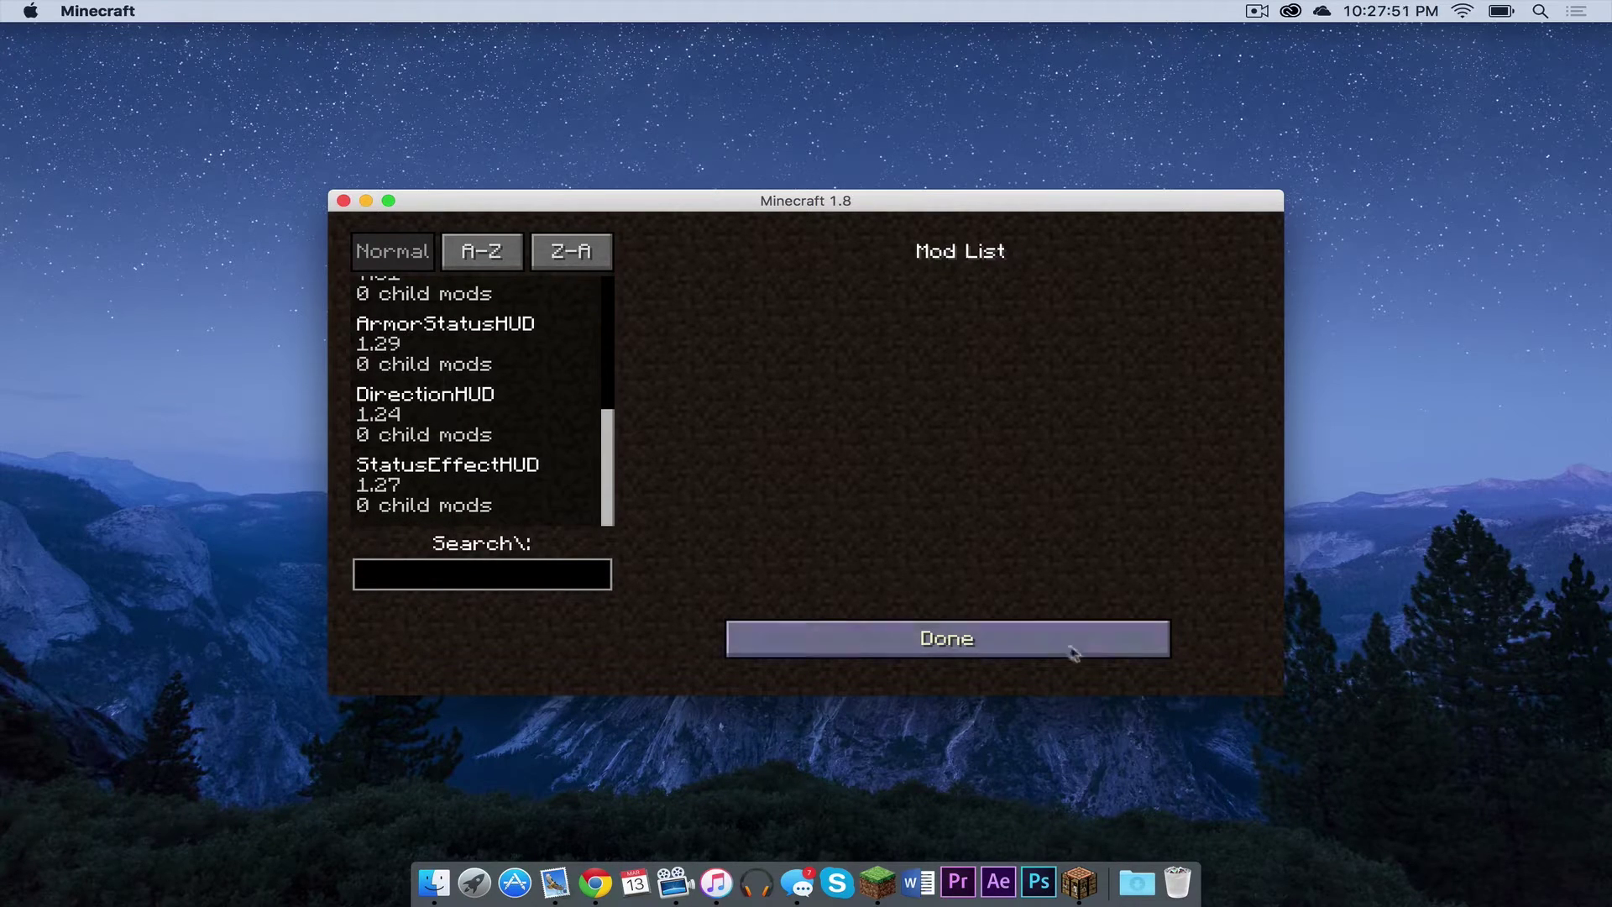
# From the main menu, create a Creative-mode Singleplayer world named 'New World' and load it.
pyautogui.click(970, 651)
pyautogui.click(759, 454)
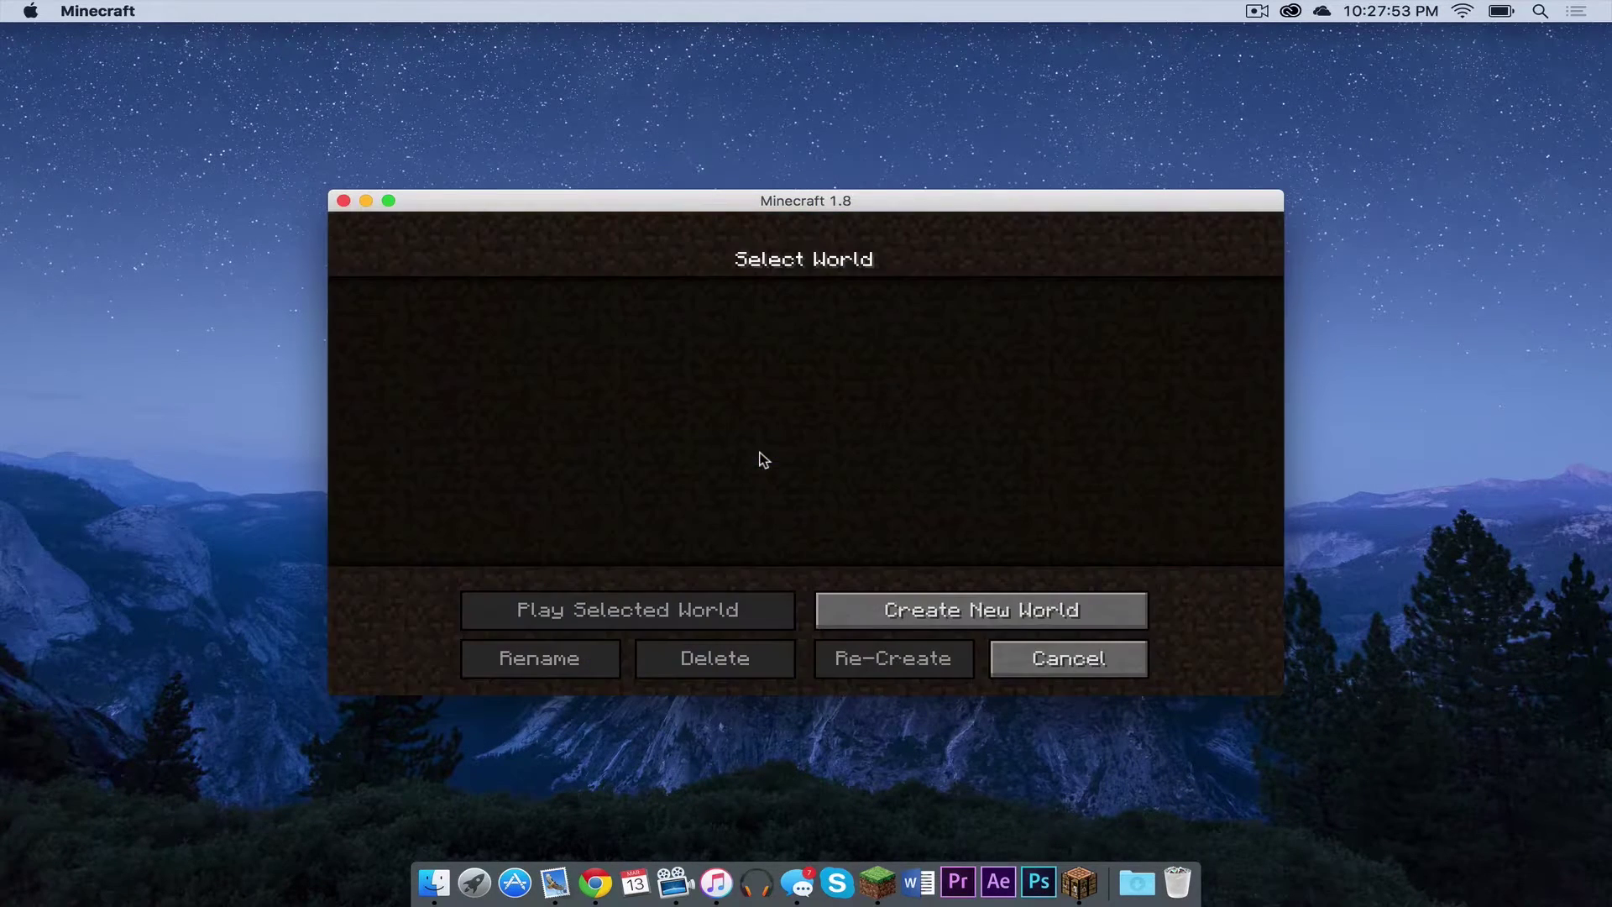
pyautogui.click(974, 611)
pyautogui.click(807, 466)
pyautogui.click(808, 466)
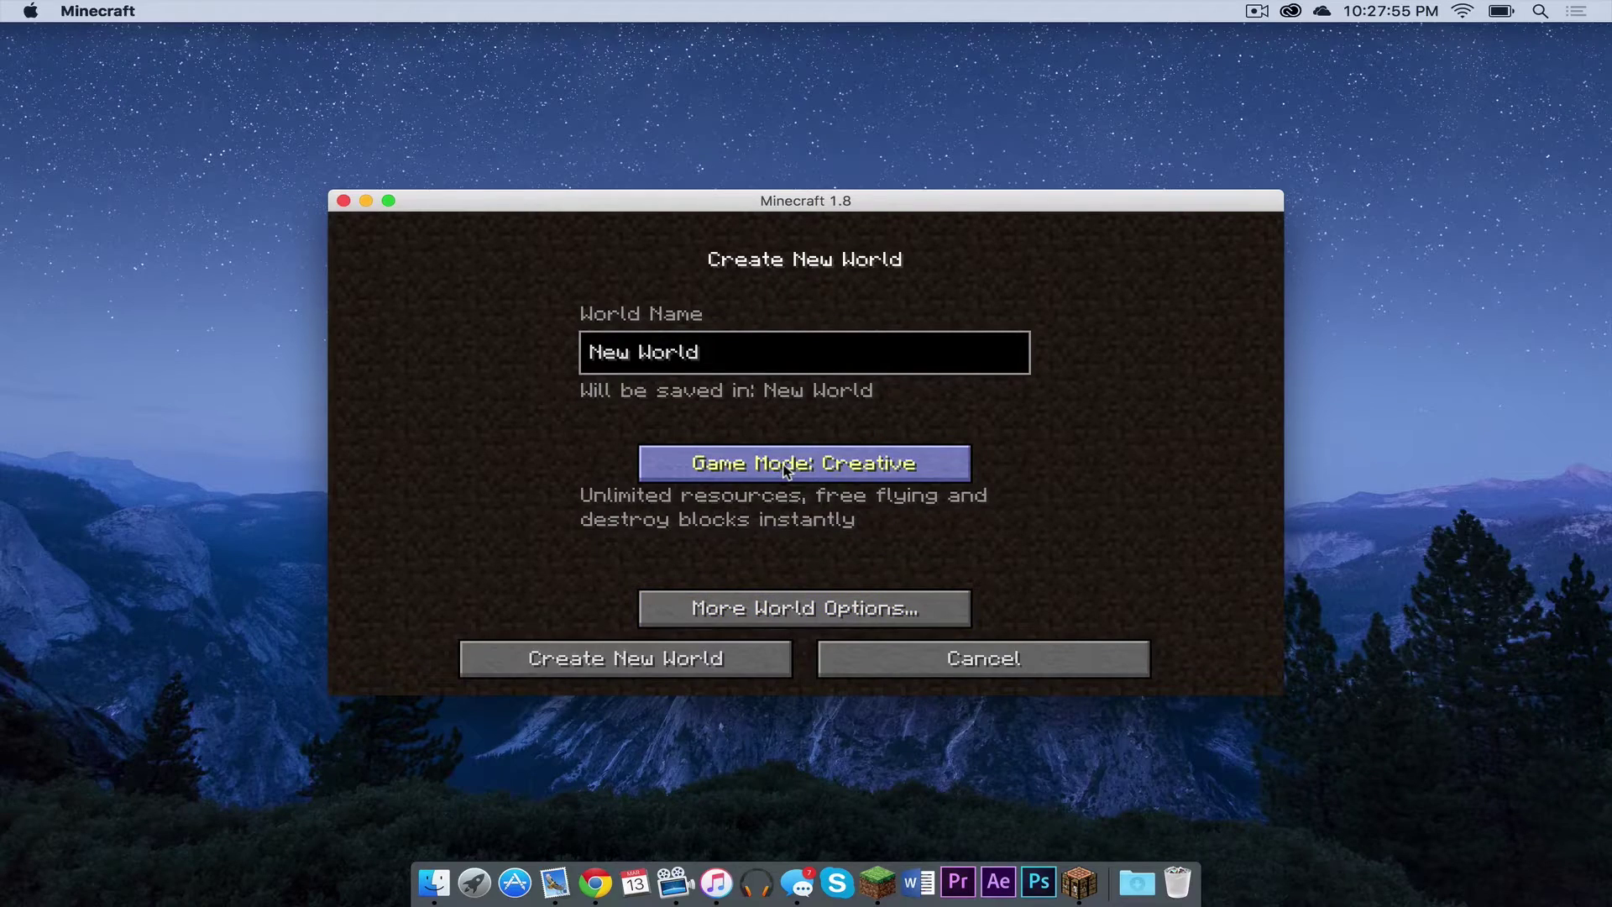
pyautogui.click(654, 655)
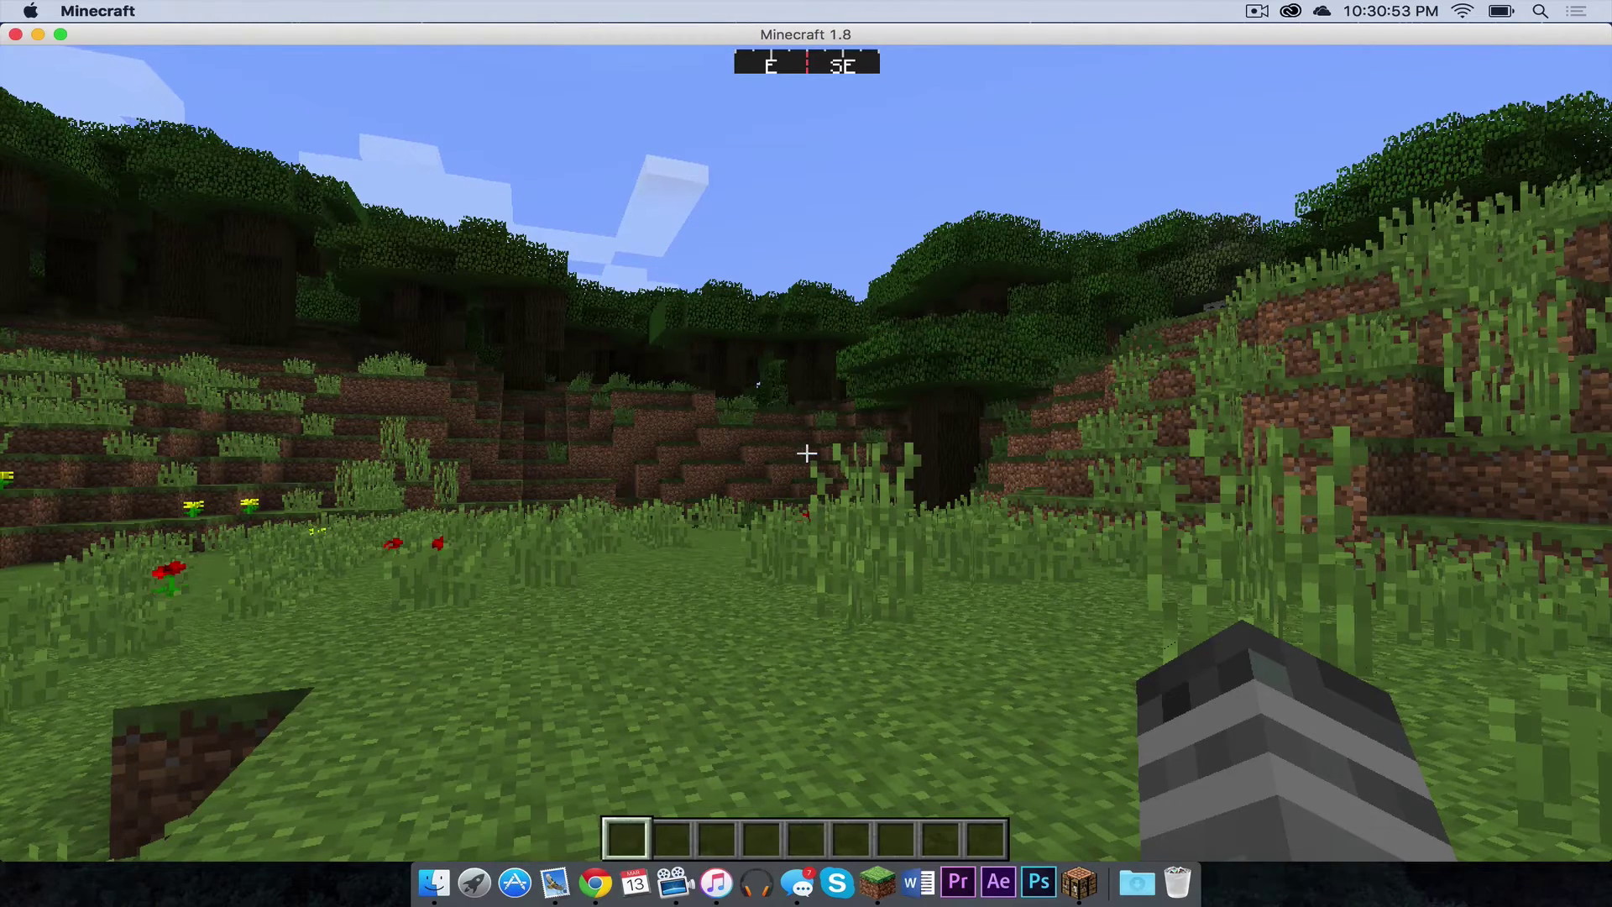
# Equip the Diamond Chestplate in the chest armour slot via the inventory.
pyautogui.press('e')
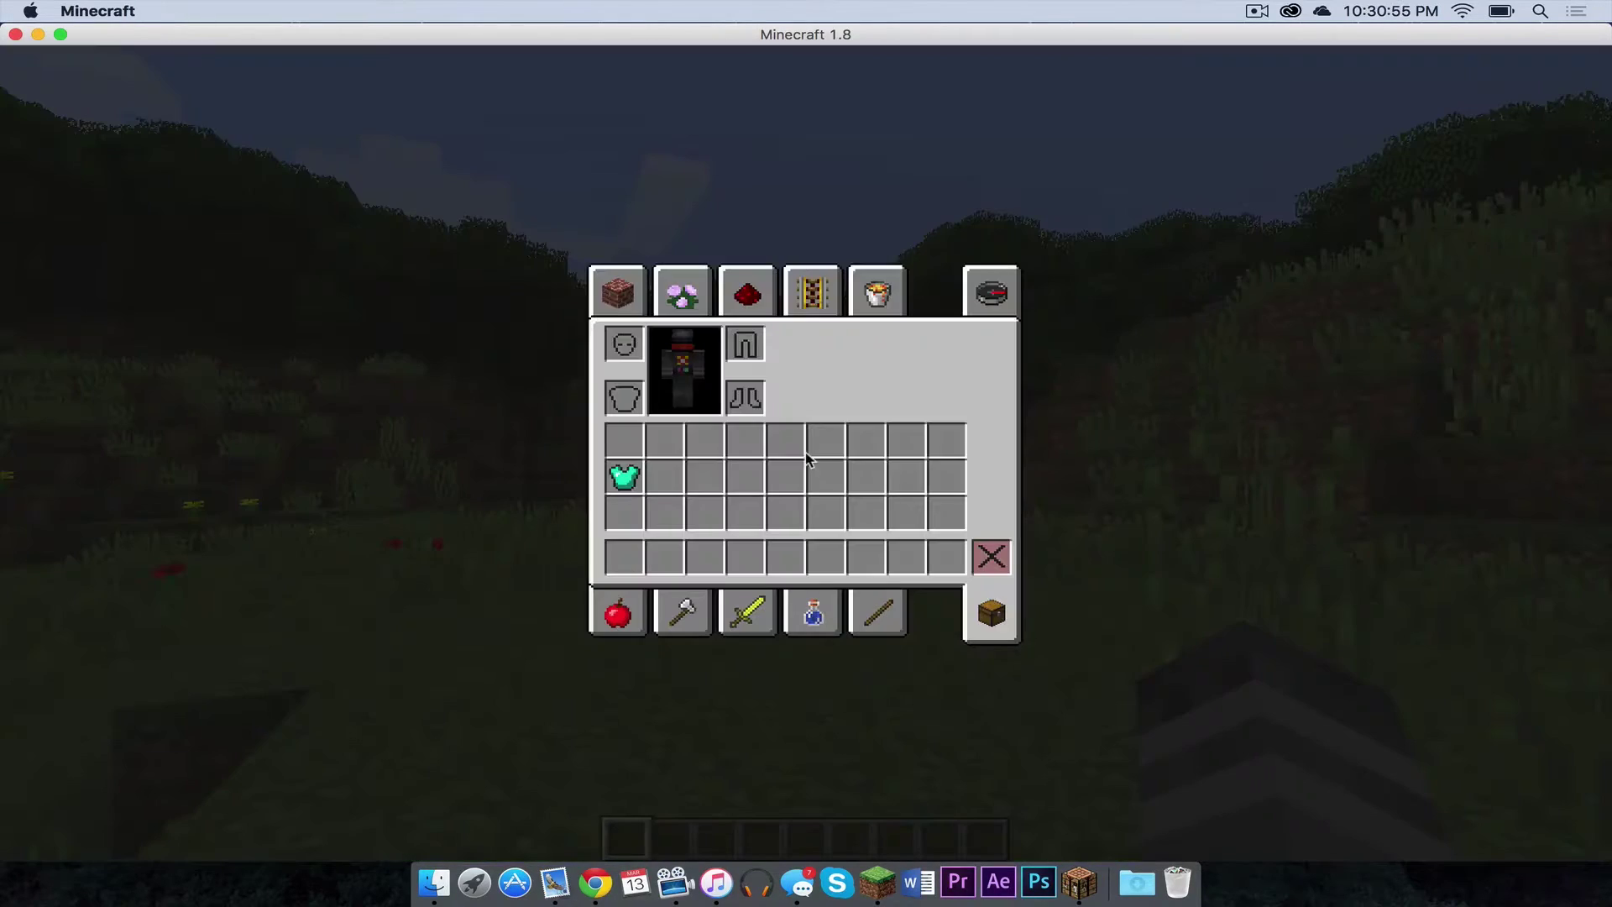
pyautogui.click(617, 479)
pyautogui.click(628, 407)
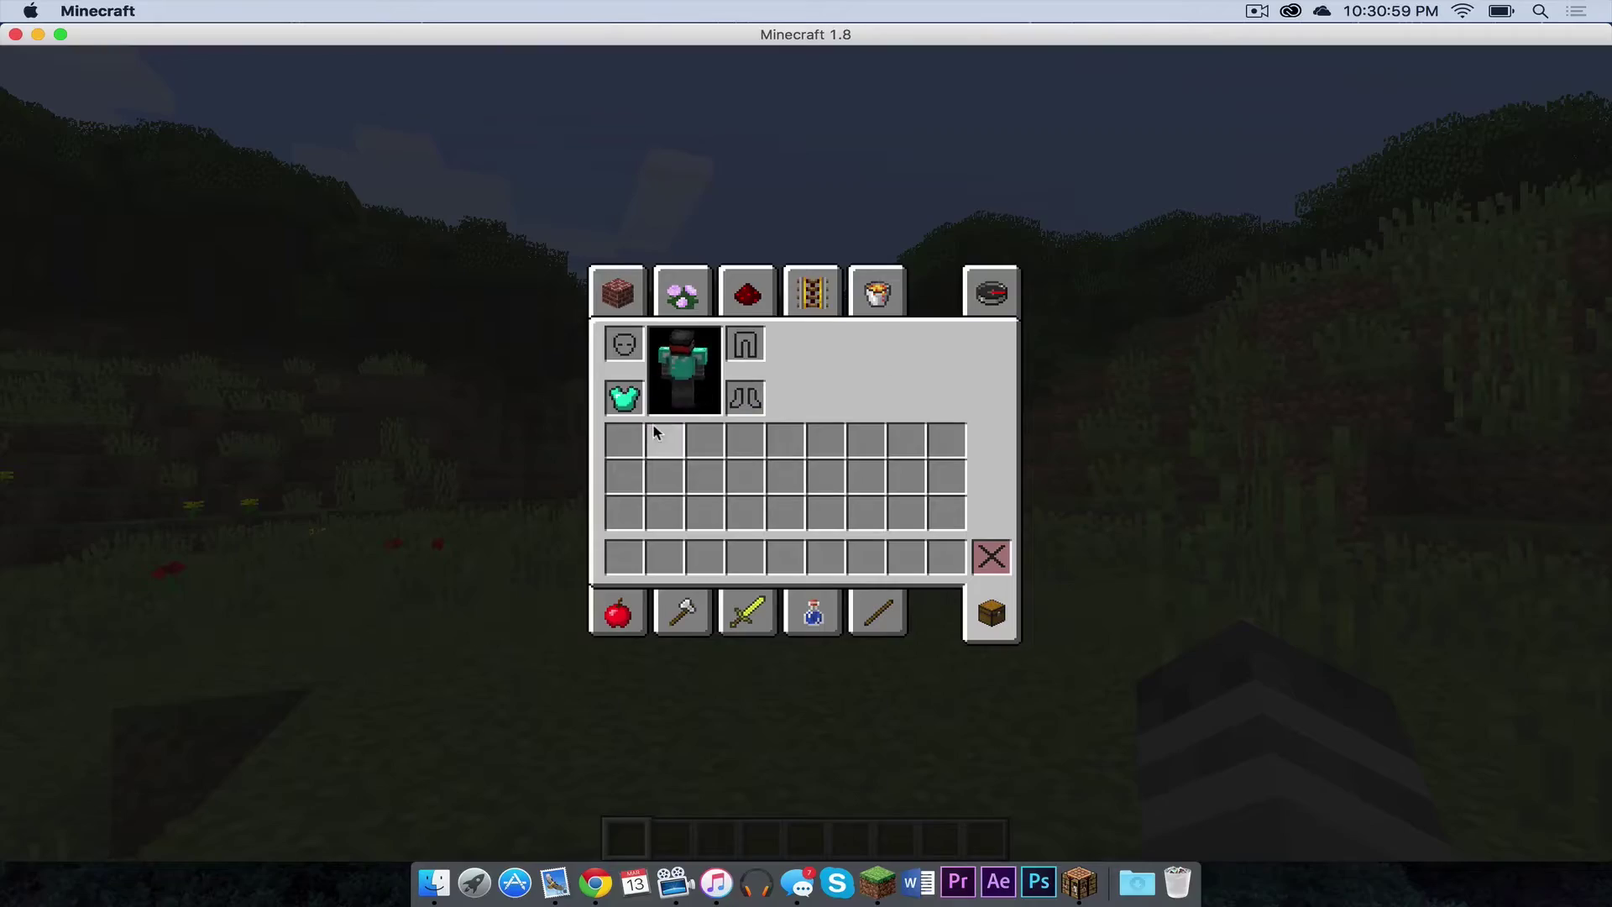
pyautogui.press('e')
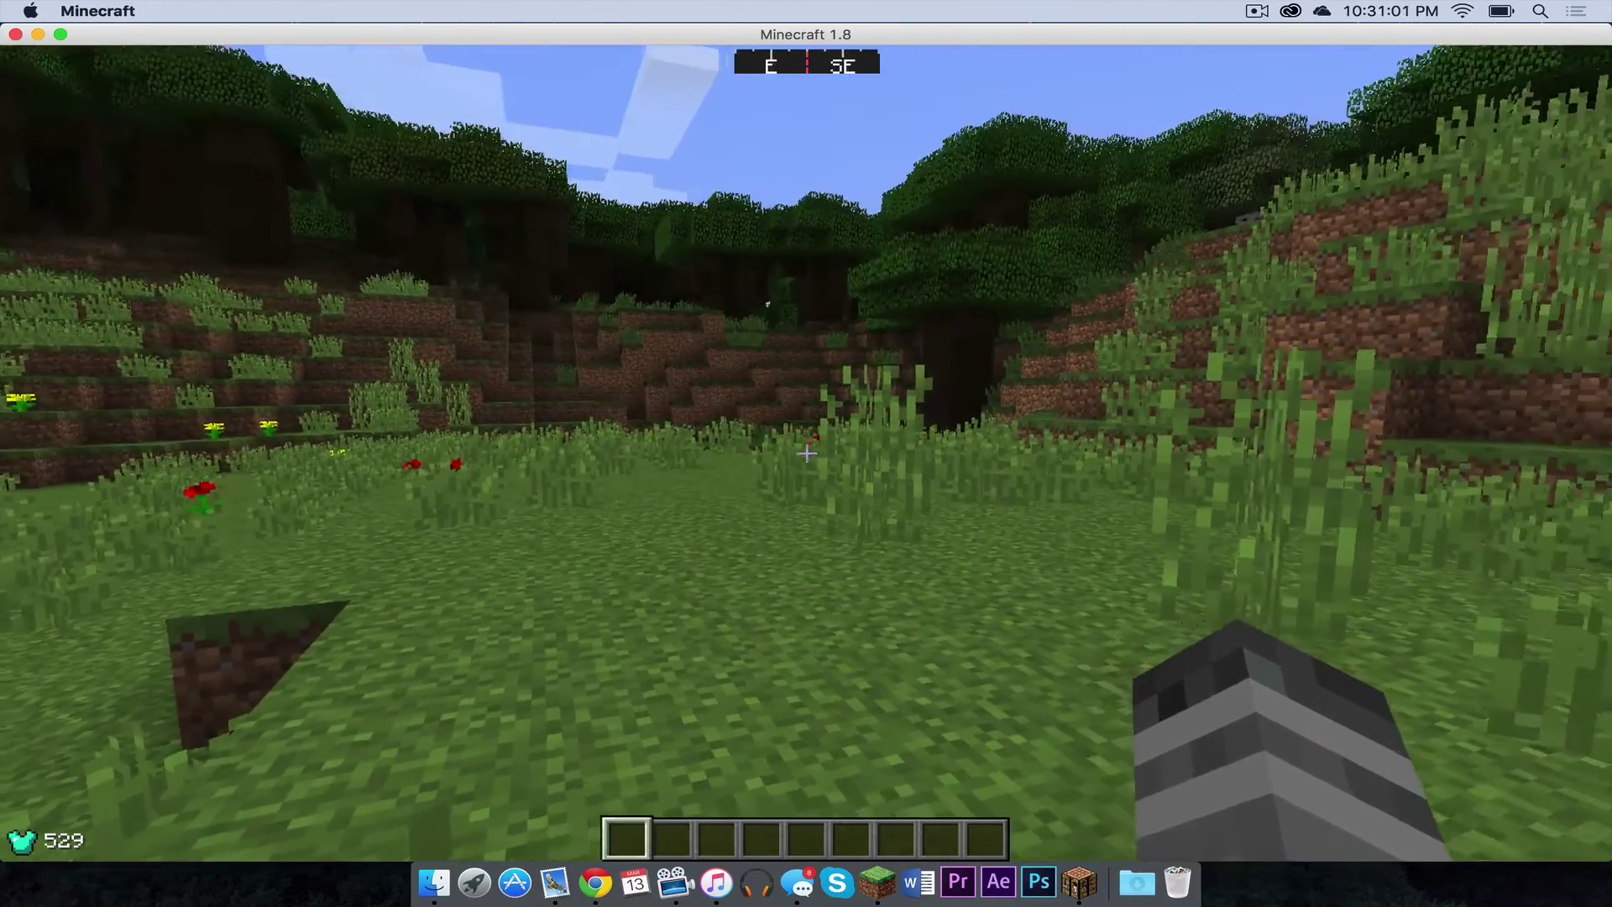